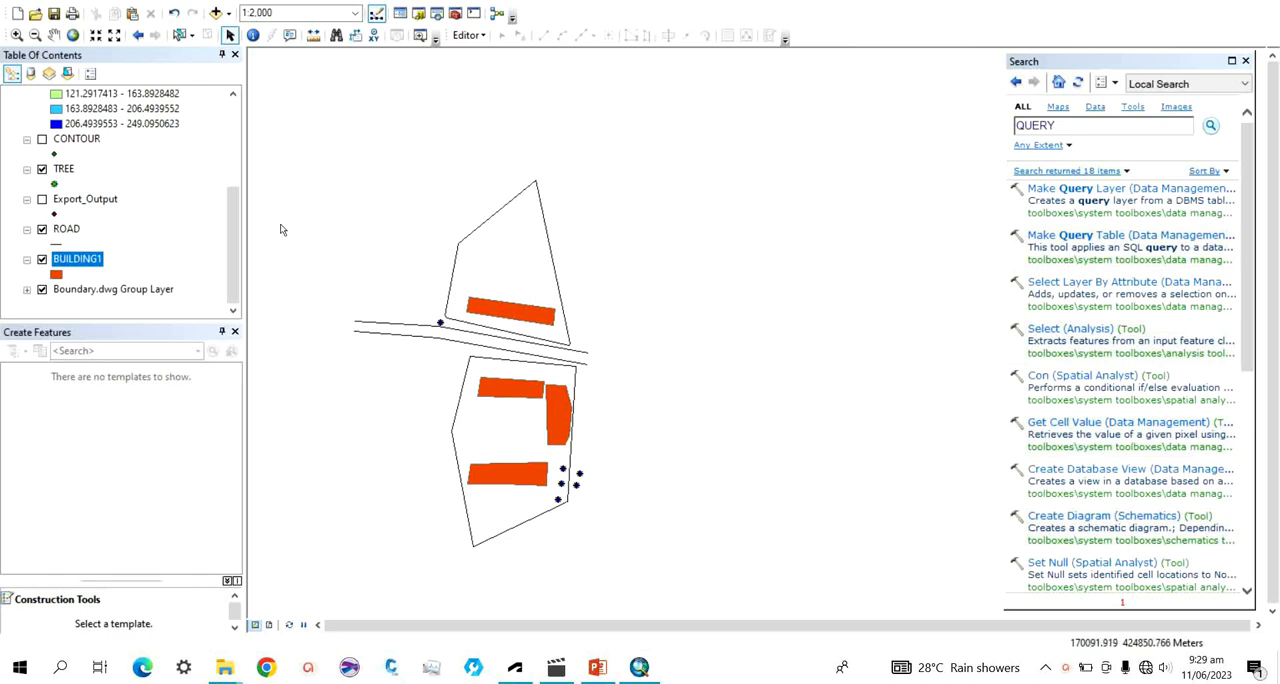
View the definition query settings in the BUILDING1 layer's properties and close them without changes.
{"action": "mouse_move", "coordinate": [228, 225]}
{"action": "left_mouse_down"}
{"action": "mouse_move", "coordinate": [271, 127]}
{"action": "mouse_move", "coordinate": [230, 245]}
{"action": "left_mouse_up"}
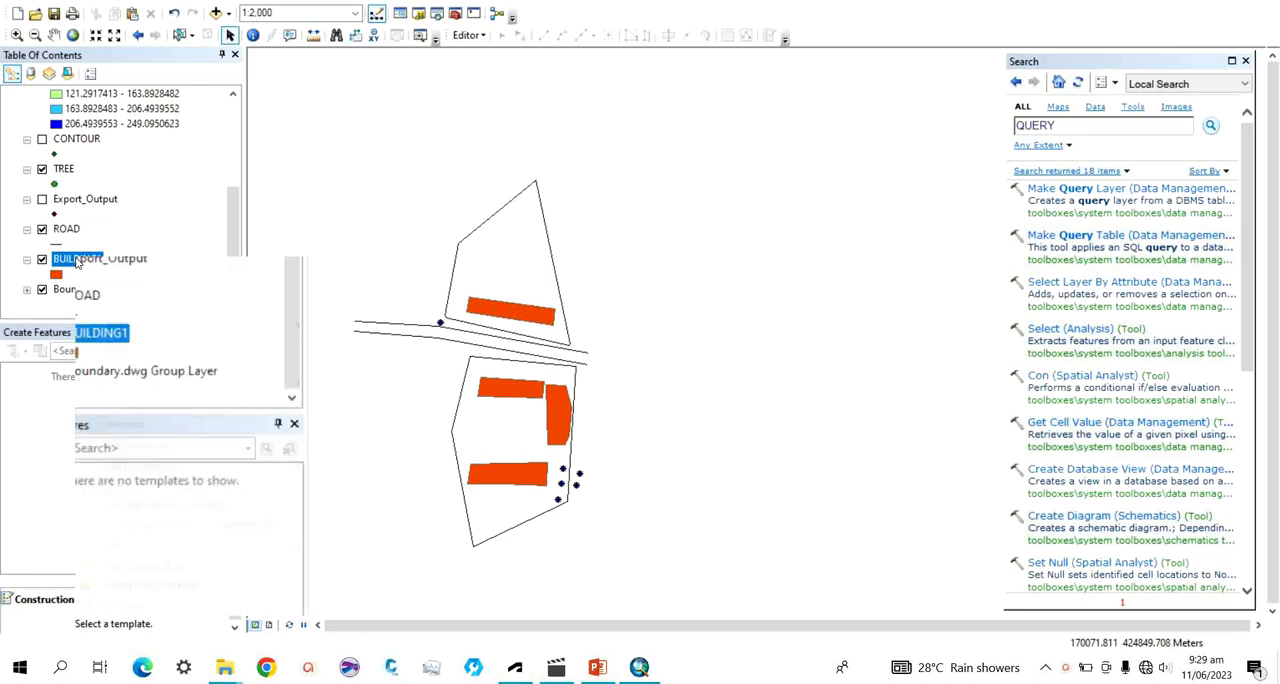
{"action": "right_click", "coordinate": [77, 261]}
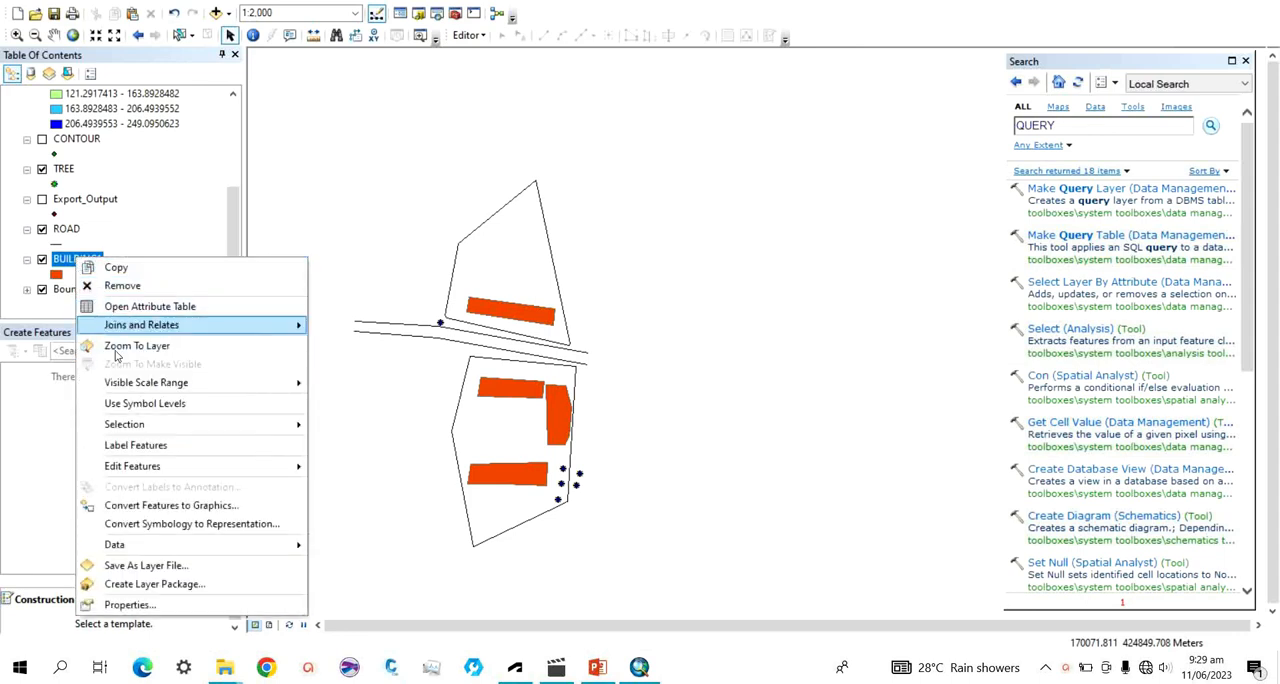
{"action": "left_click", "coordinate": [141, 606]}
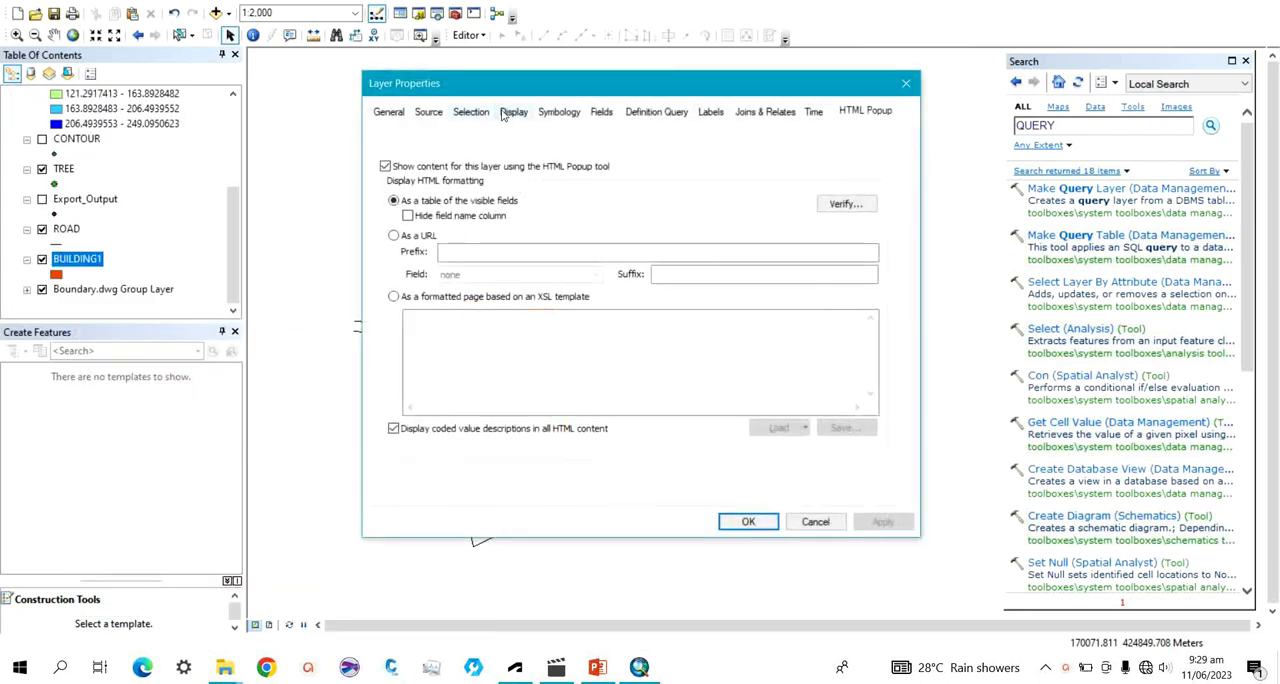
{"action": "left_click", "coordinate": [665, 111]}
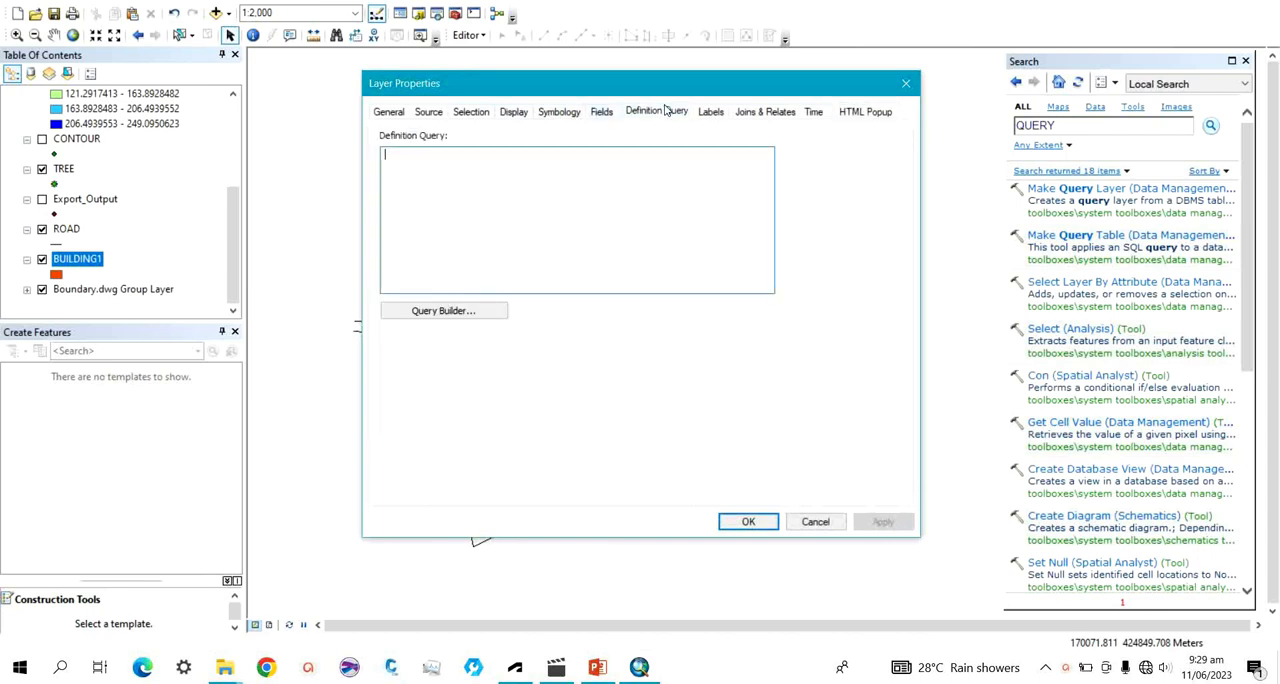
{"action": "left_click", "coordinate": [906, 83]}
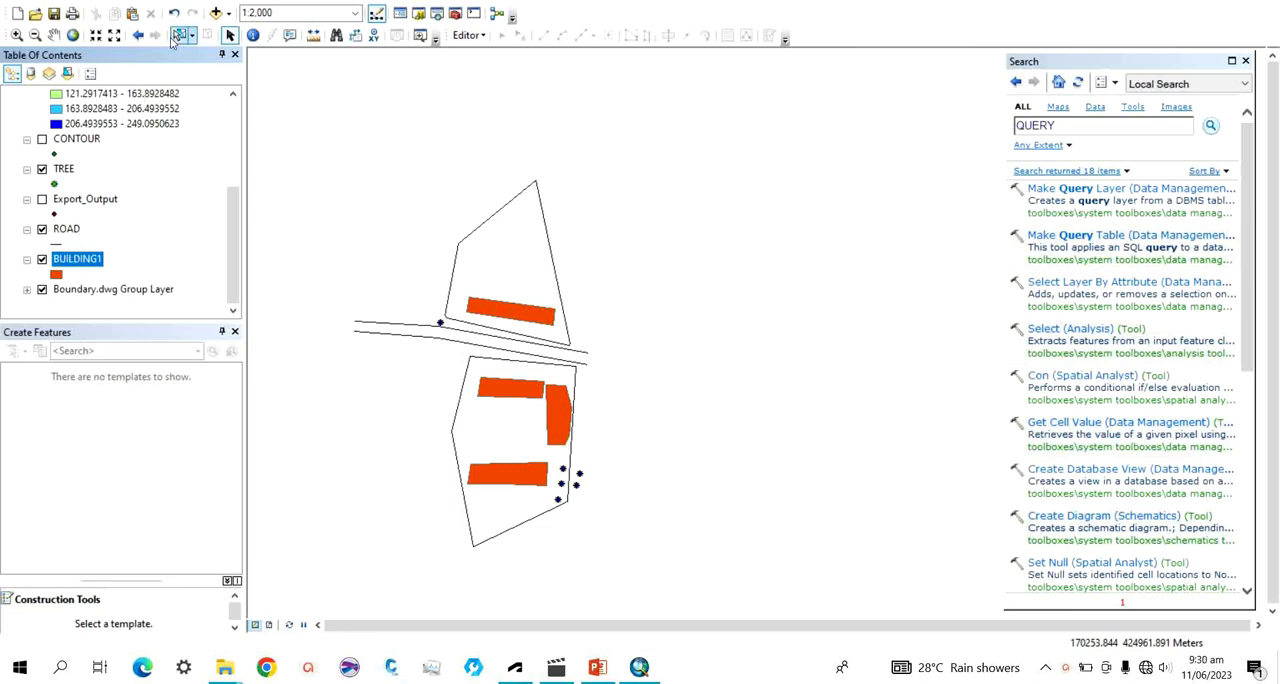
View the map-wide Select By Attributes dialog and close it without building a query.
{"action": "left_click", "coordinate": [218, 5]}
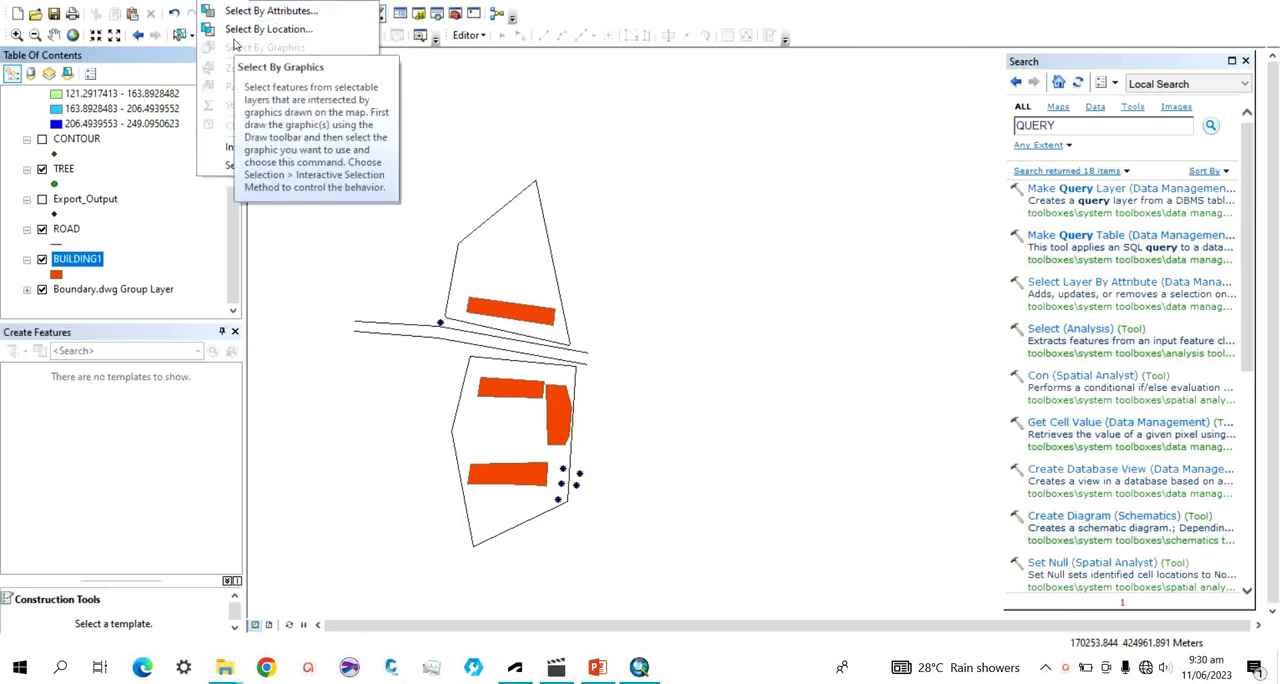
{"action": "left_click", "coordinate": [304, 12]}
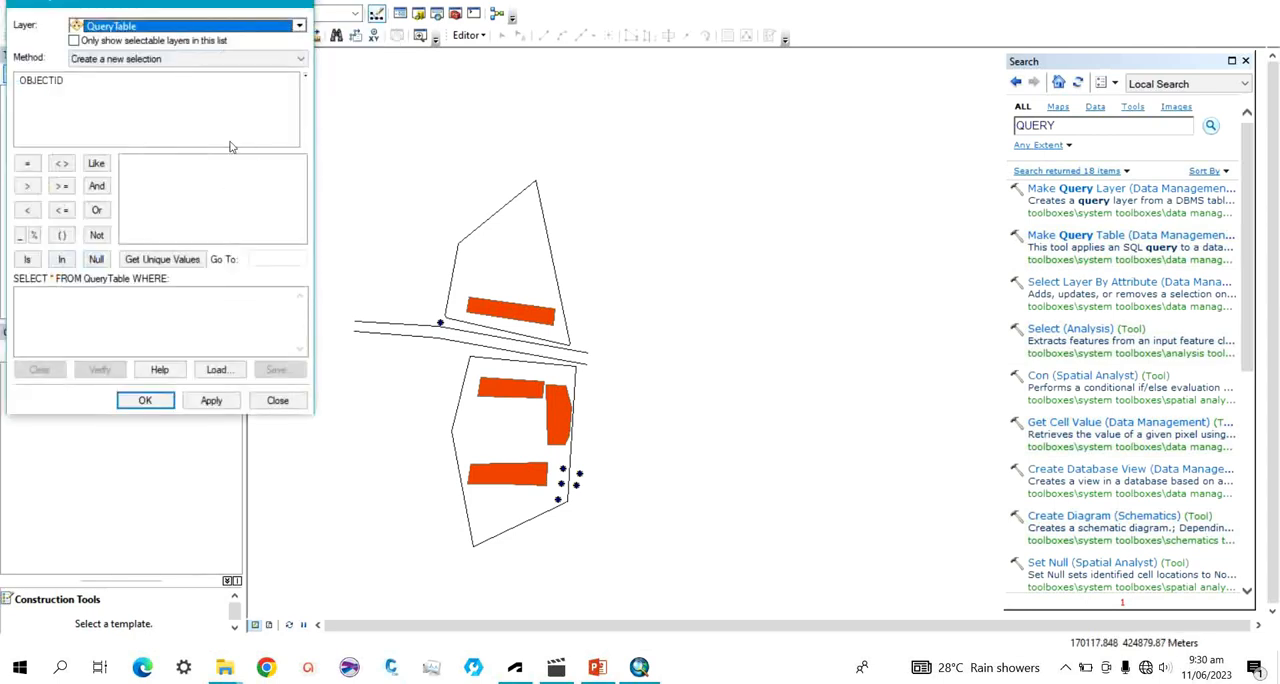
{"action": "left_click", "coordinate": [300, 3]}
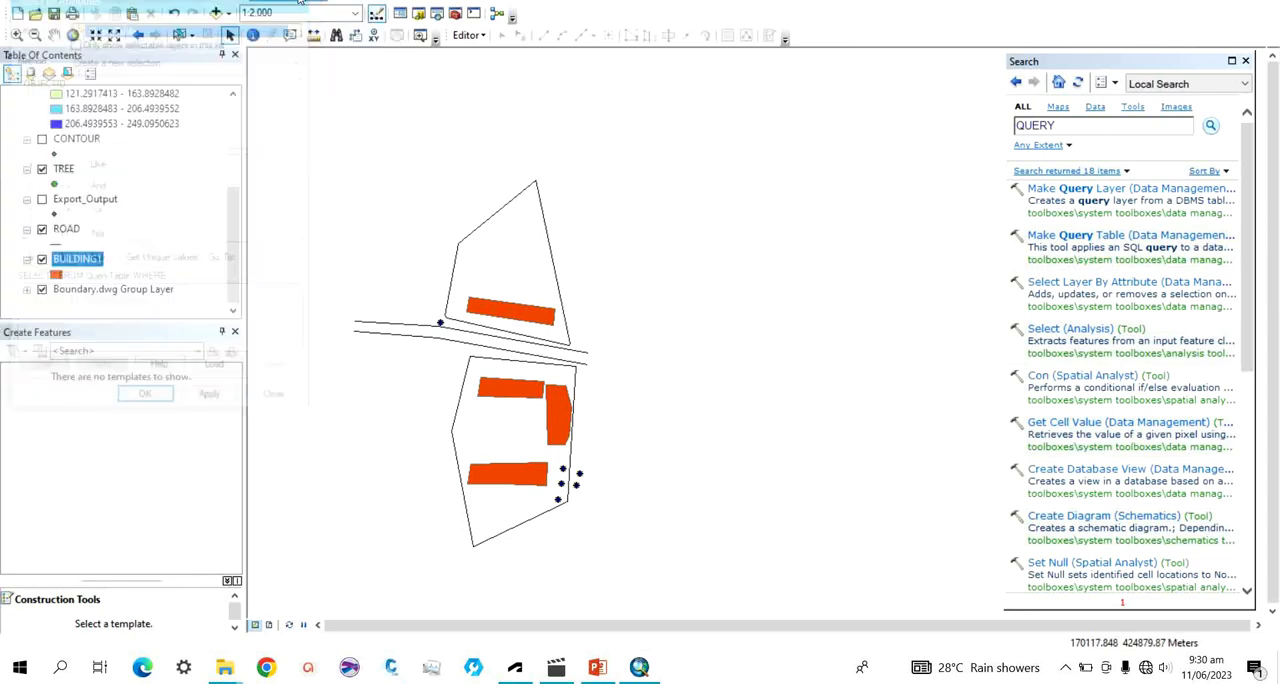
Open the BUILDING1 attribute table and start a Select by Attributes query on it.
{"action": "left_click", "coordinate": [70, 260]}
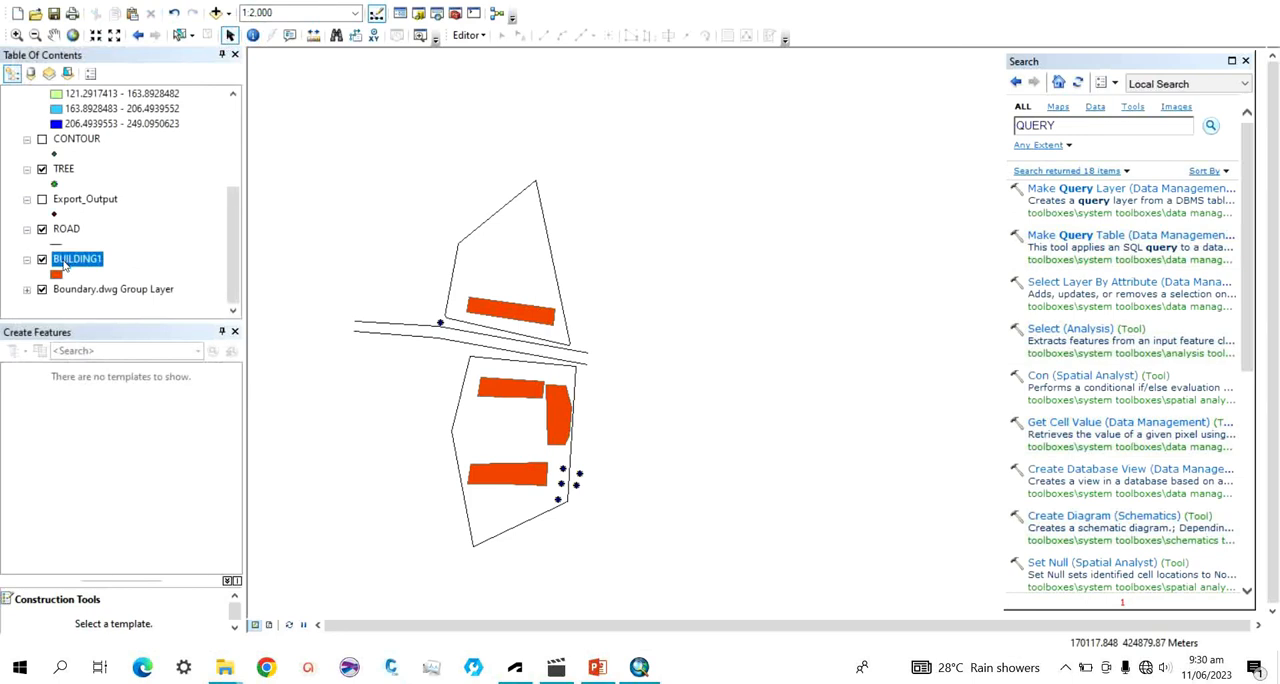
{"action": "right_click", "coordinate": [67, 261]}
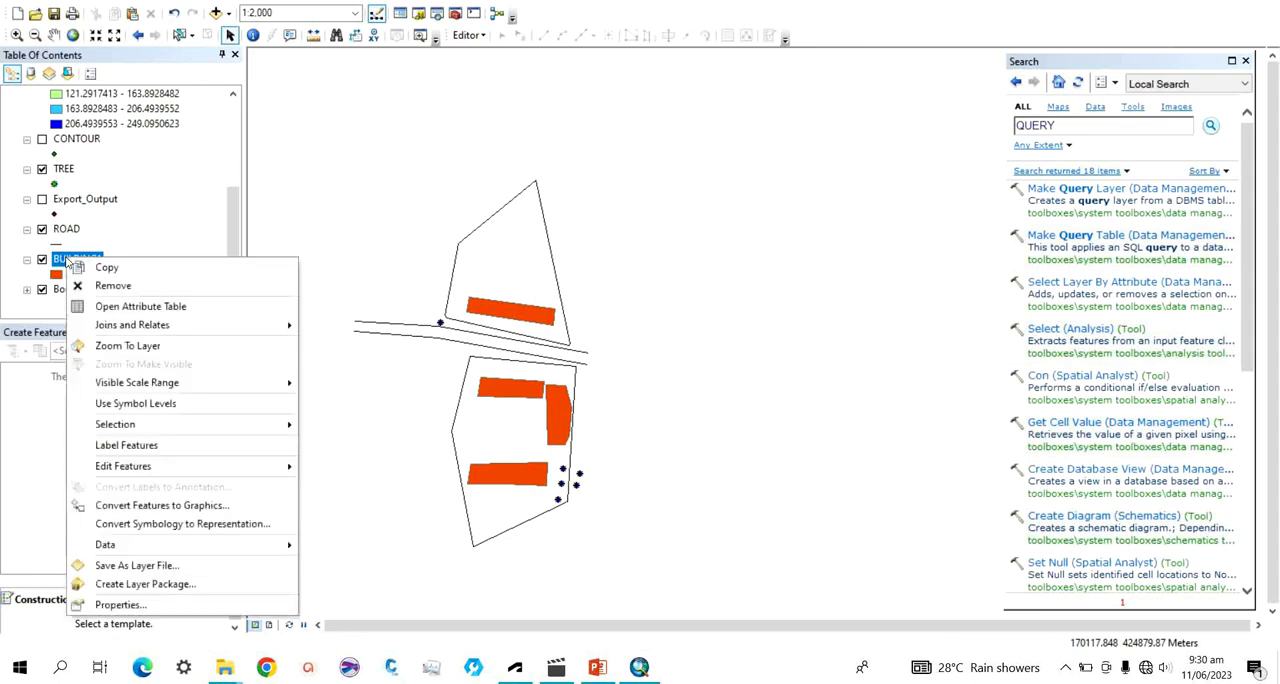
{"action": "left_click", "coordinate": [110, 312]}
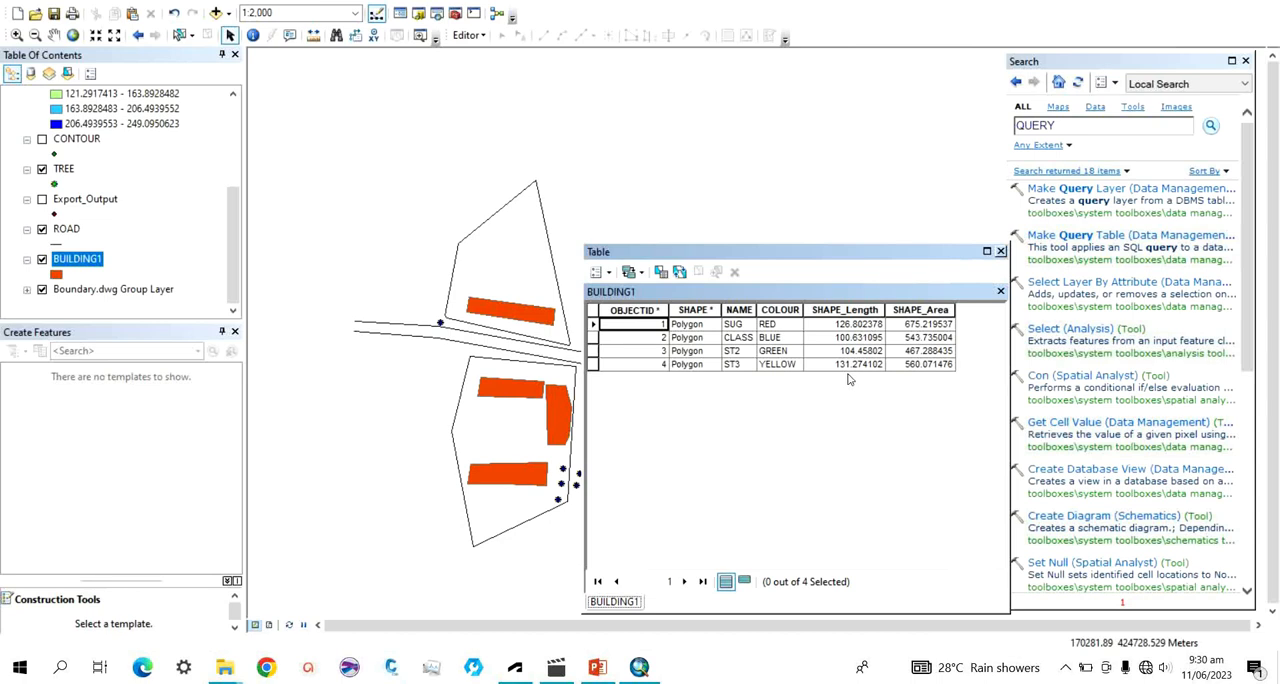
{"action": "left_click", "coordinate": [661, 272]}
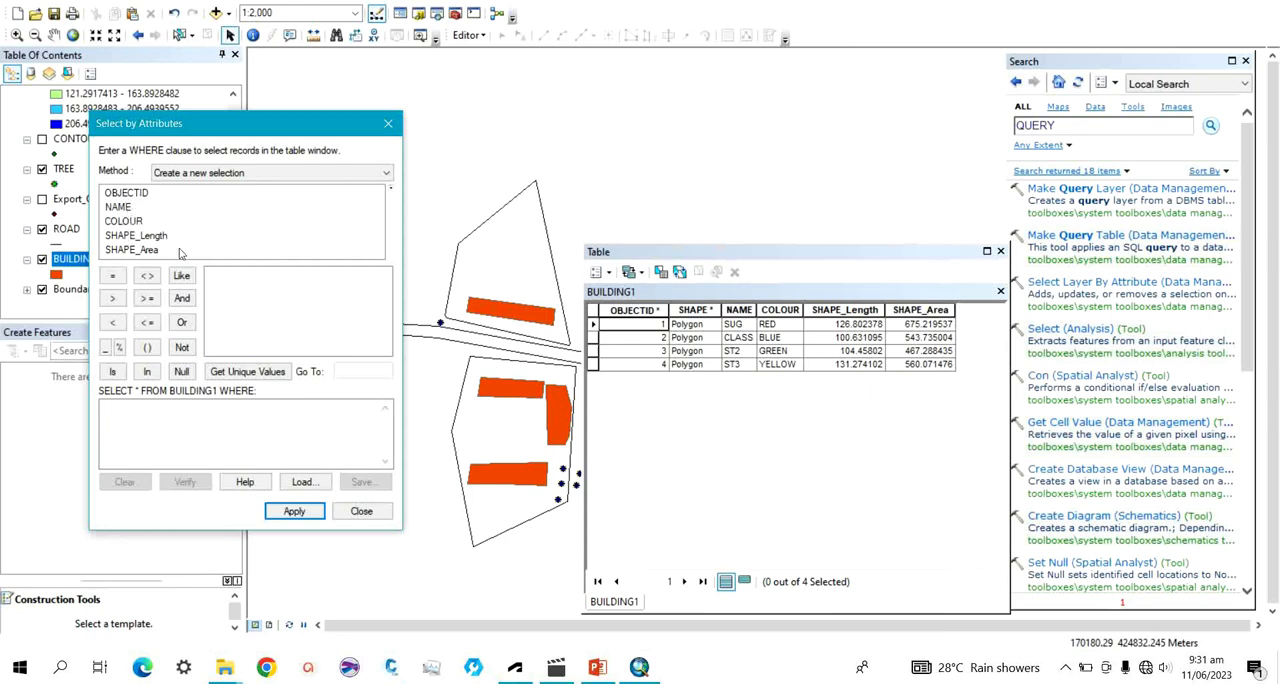
Build the expression OBJECTID = 4, verify it, and apply it as a new selection on BUILDING1.
{"action": "double_click", "coordinate": [120, 194]}
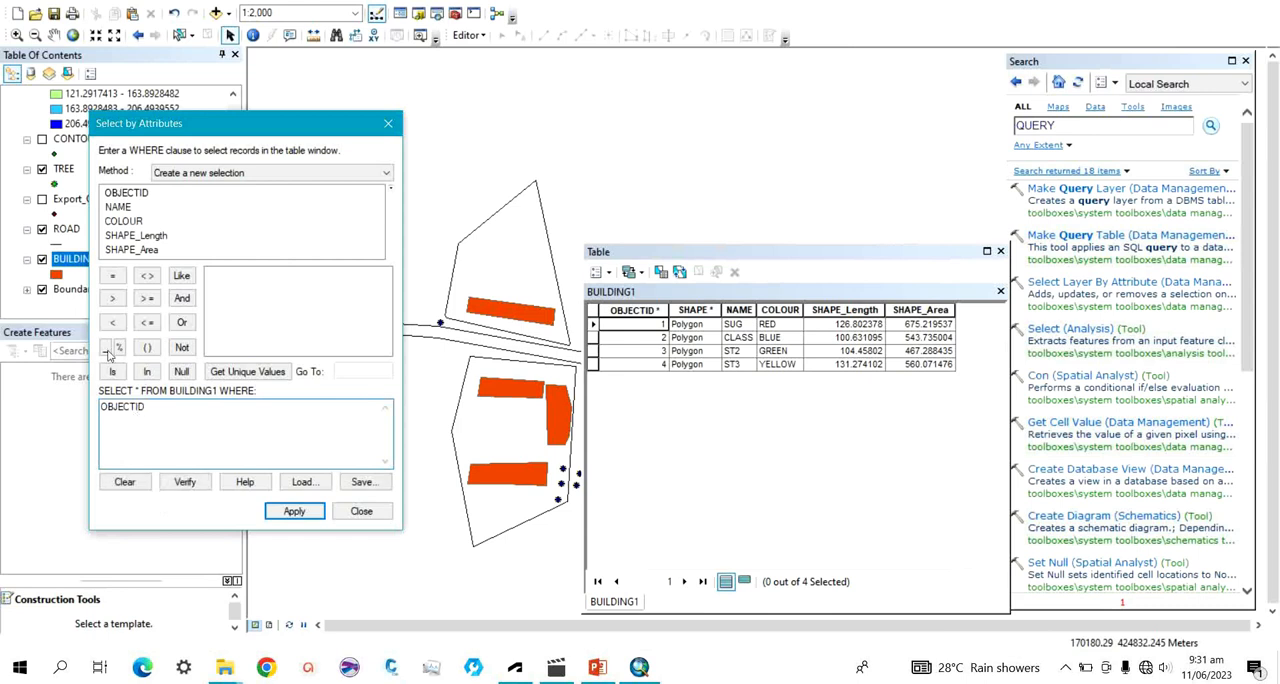
{"action": "left_click", "coordinate": [110, 280]}
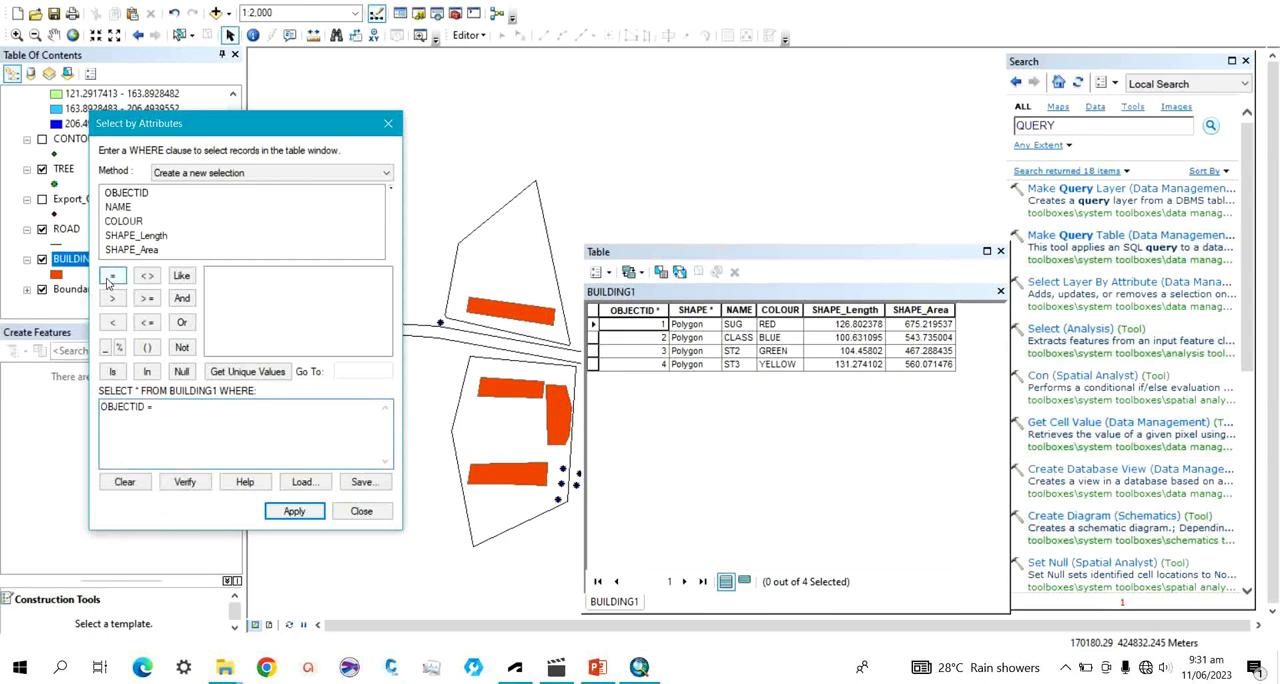
{"action": "left_click", "coordinate": [237, 373]}
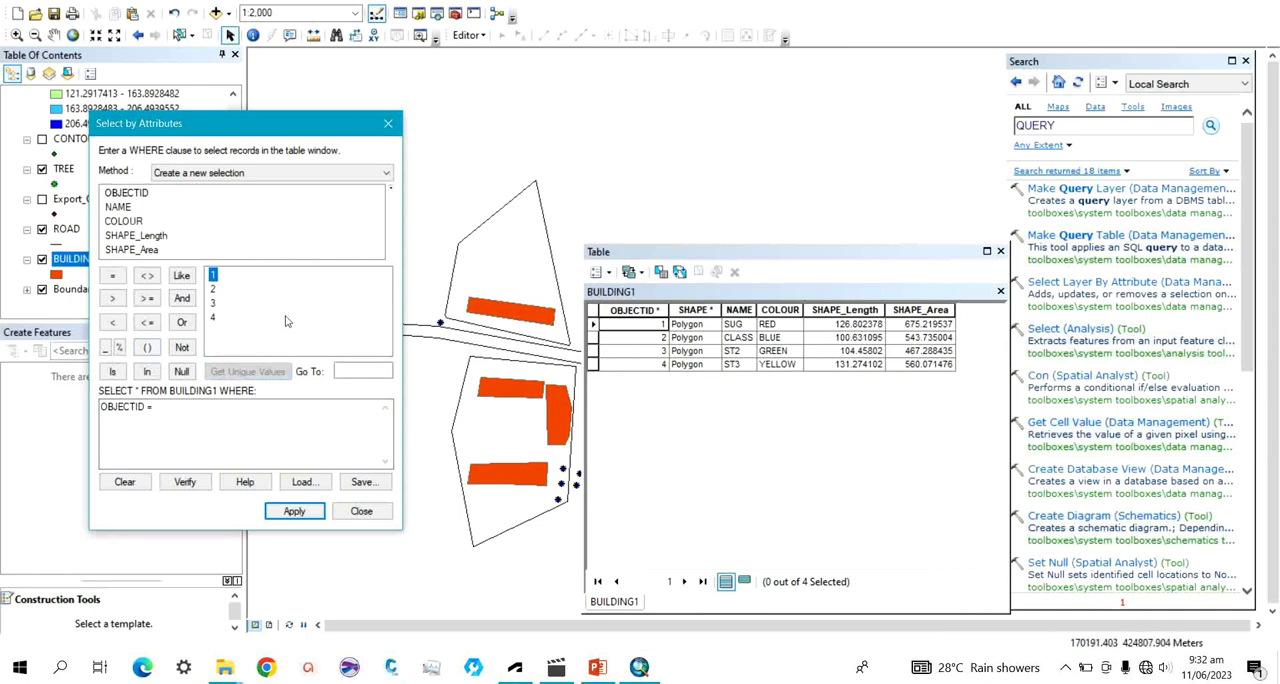
{"action": "double_click", "coordinate": [211, 318]}
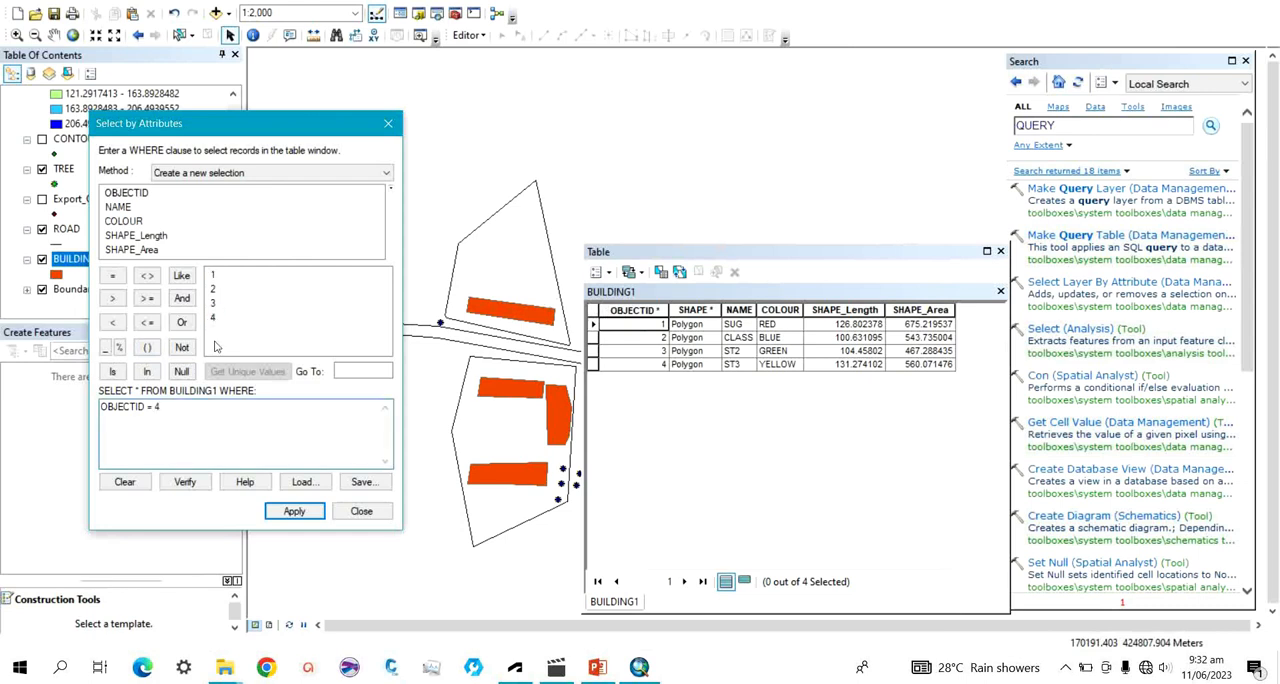
{"action": "left_click", "coordinate": [183, 485]}
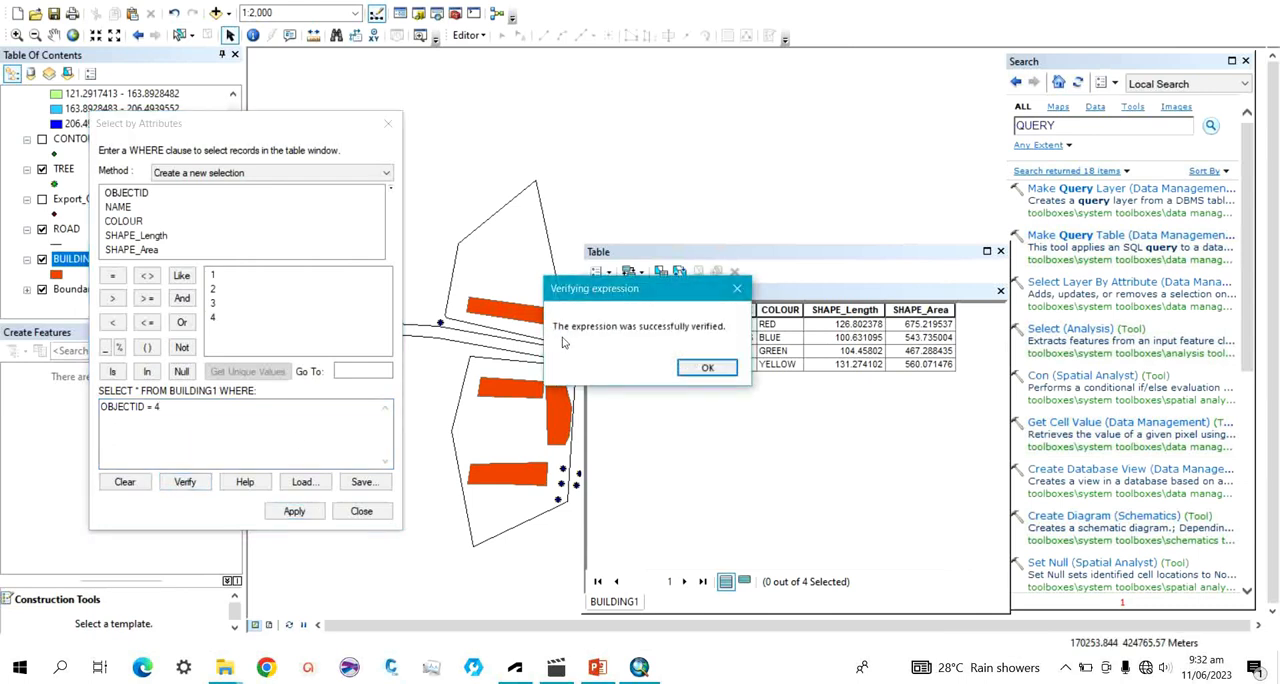
{"action": "left_click", "coordinate": [707, 369]}
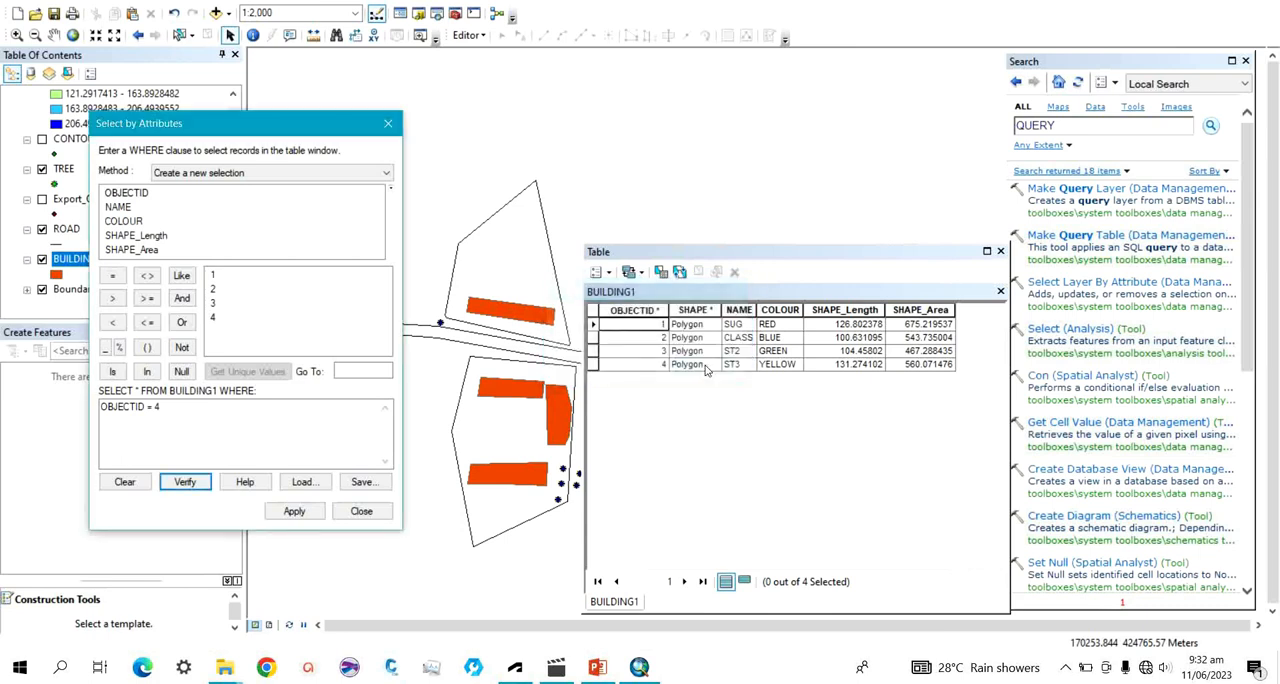
{"action": "left_click", "coordinate": [280, 513]}
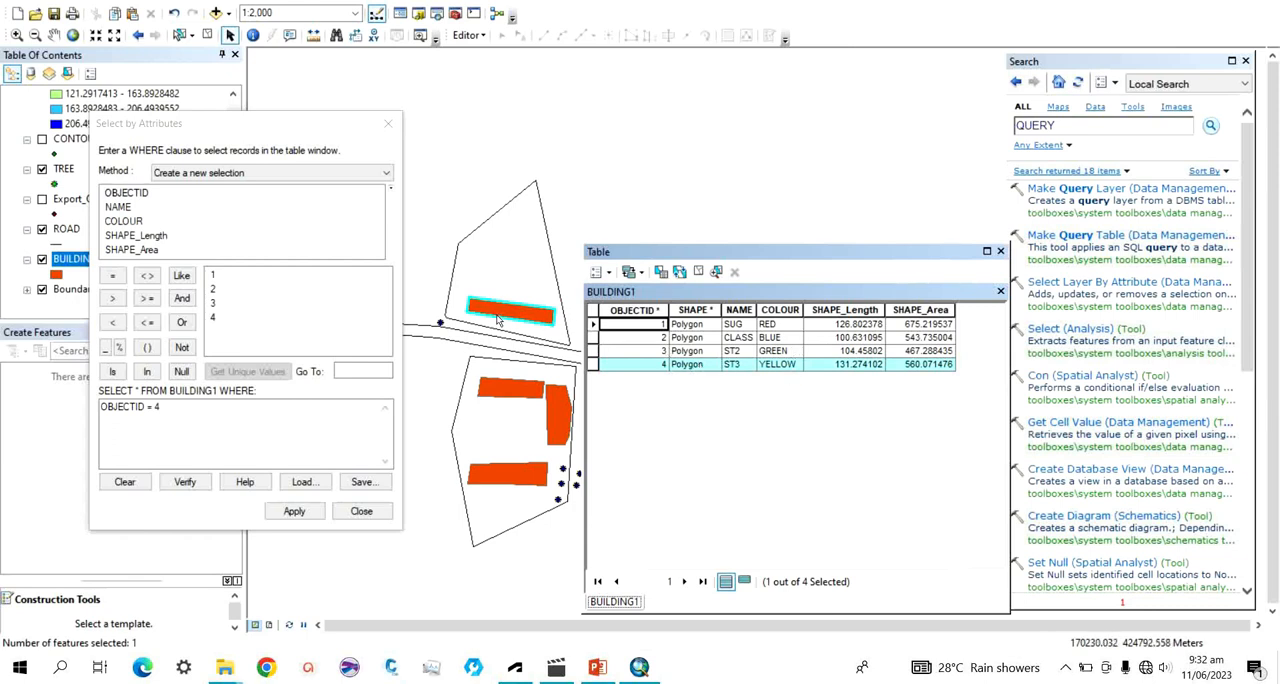
Extend the selection expression with OR NAME = 'ST3', looking up the NAME field's unique values, and verify it.
{"action": "left_click", "coordinate": [180, 410]}
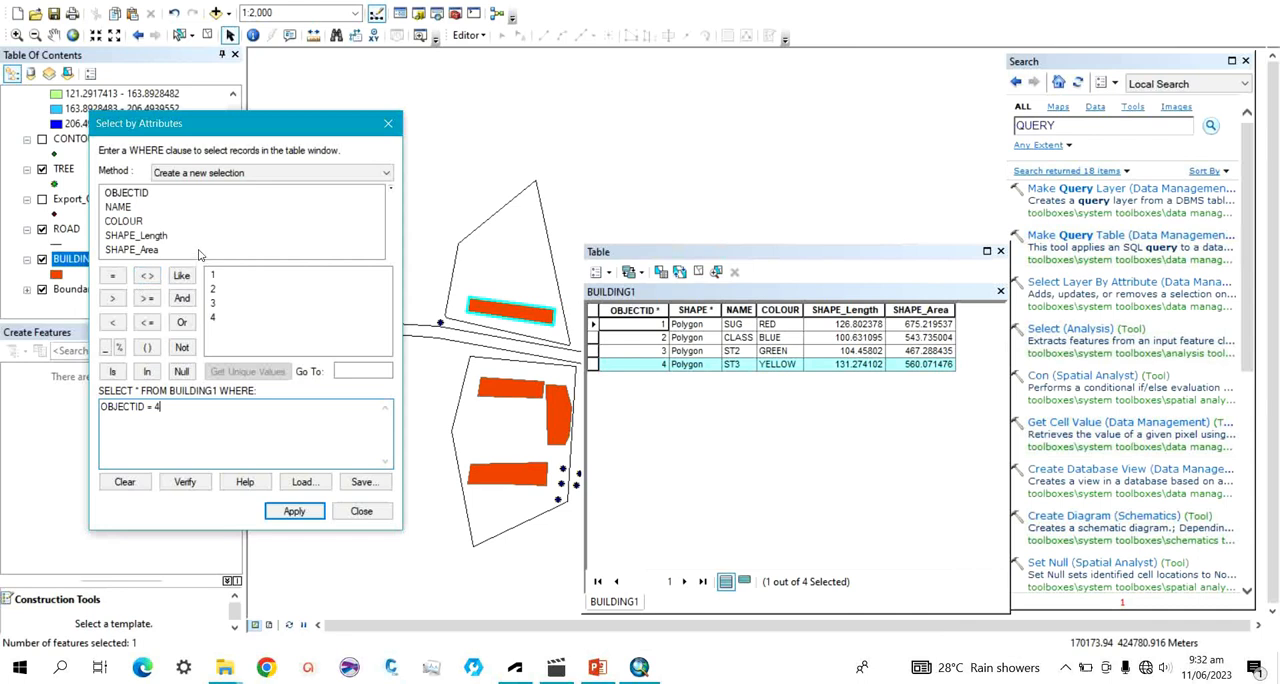
{"action": "left_click", "coordinate": [183, 322]}
{"action": "double_click", "coordinate": [120, 207]}
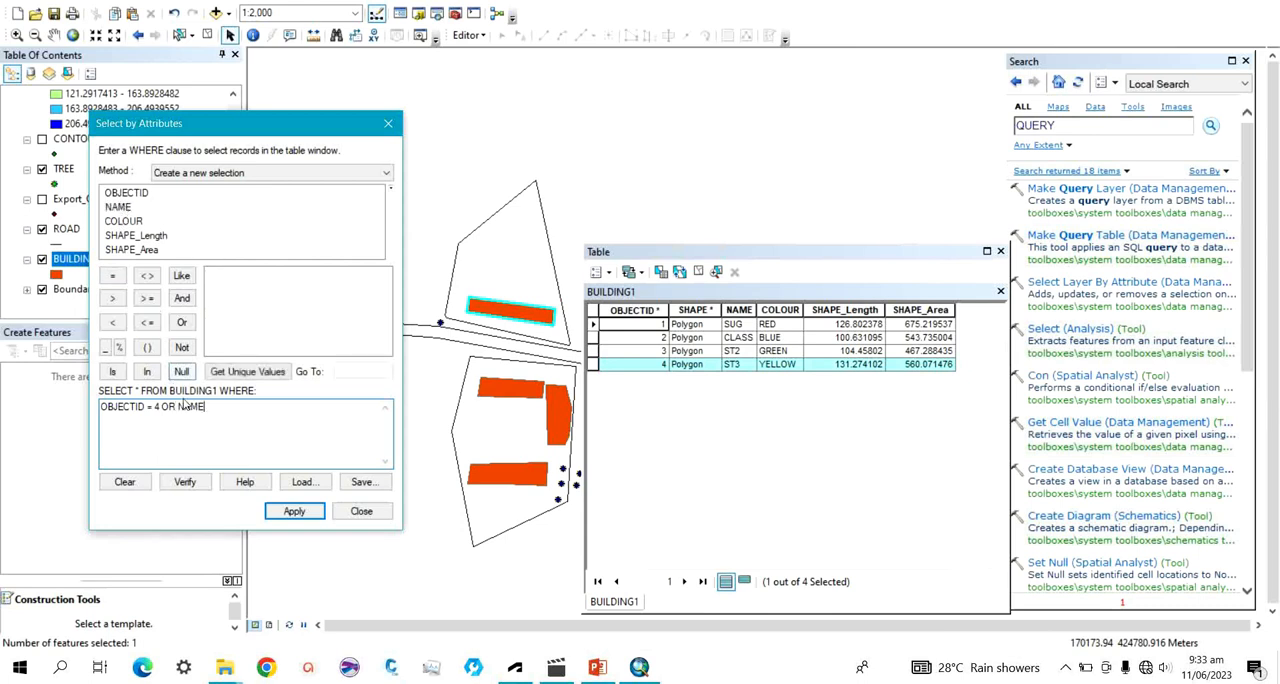
{"action": "left_click", "coordinate": [116, 276]}
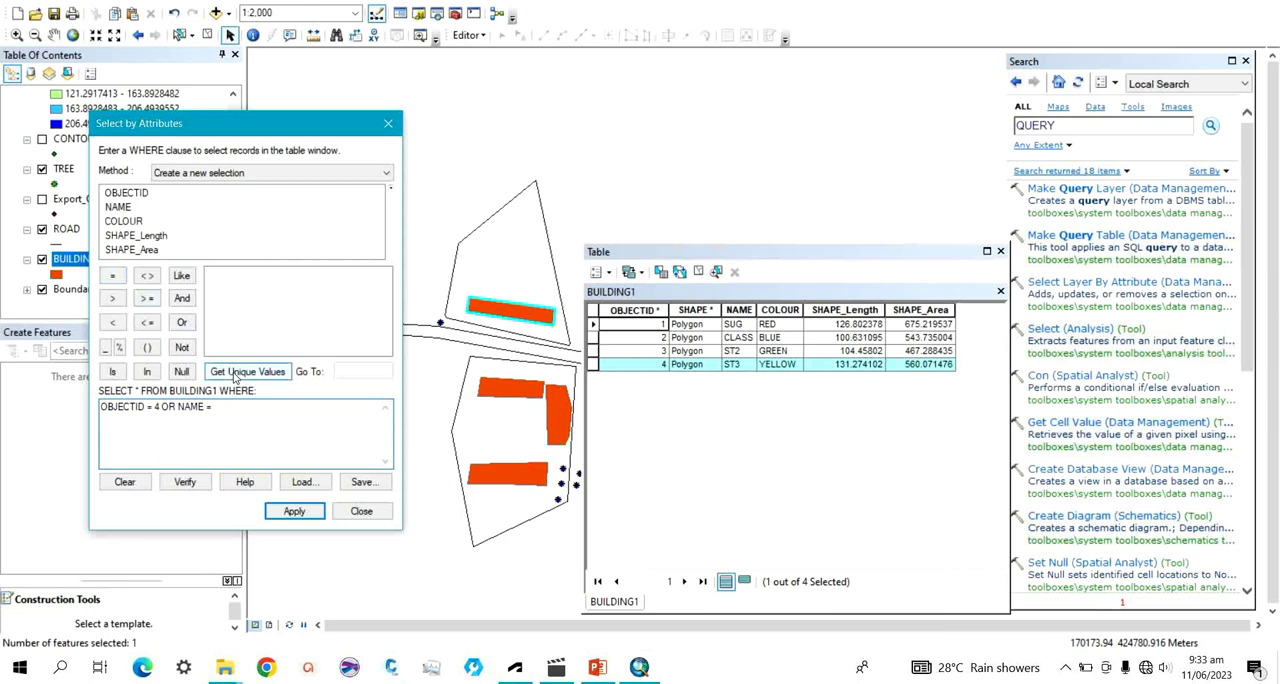
{"action": "left_click", "coordinate": [235, 374]}
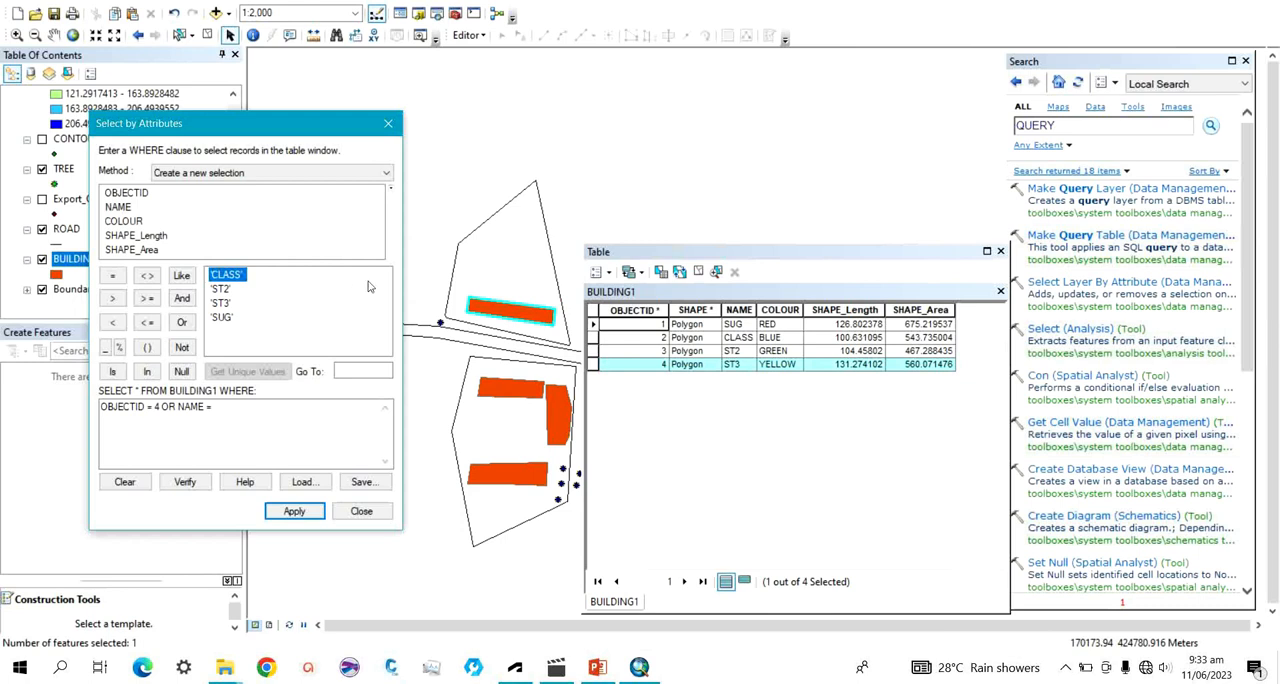
{"action": "left_click", "coordinate": [358, 371]}
{"action": "left_click", "coordinate": [349, 369]}
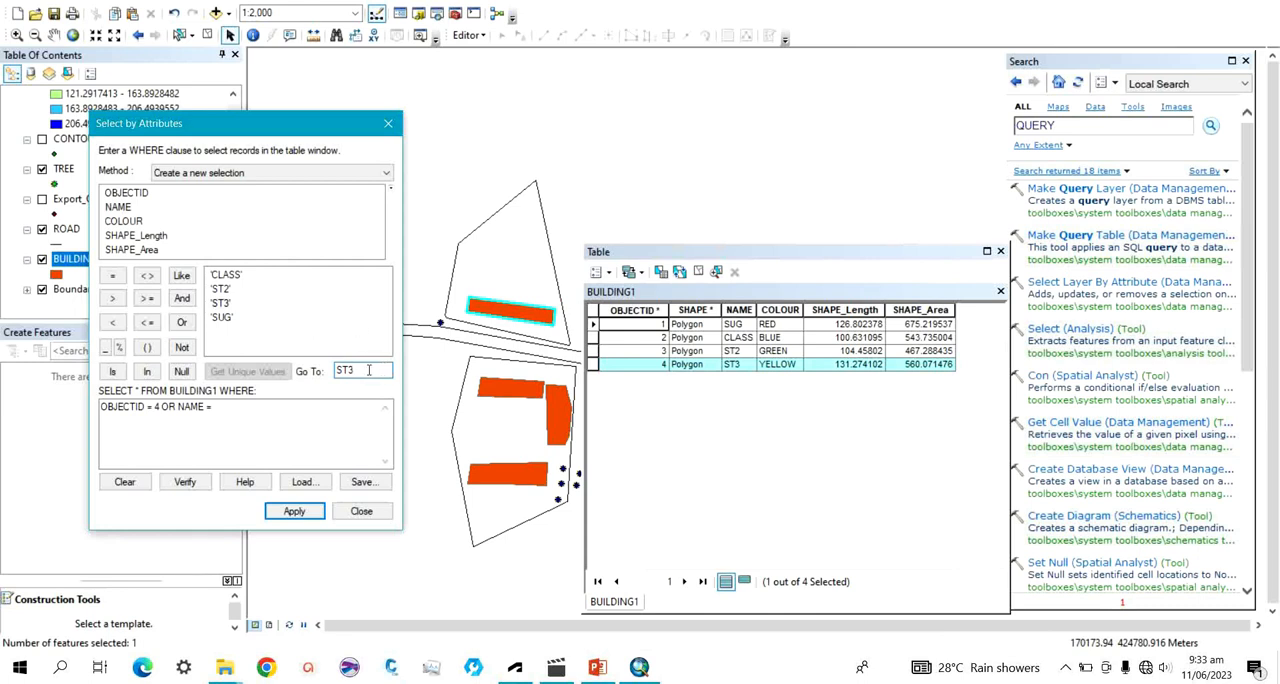
{"action": "double_click", "coordinate": [222, 305]}
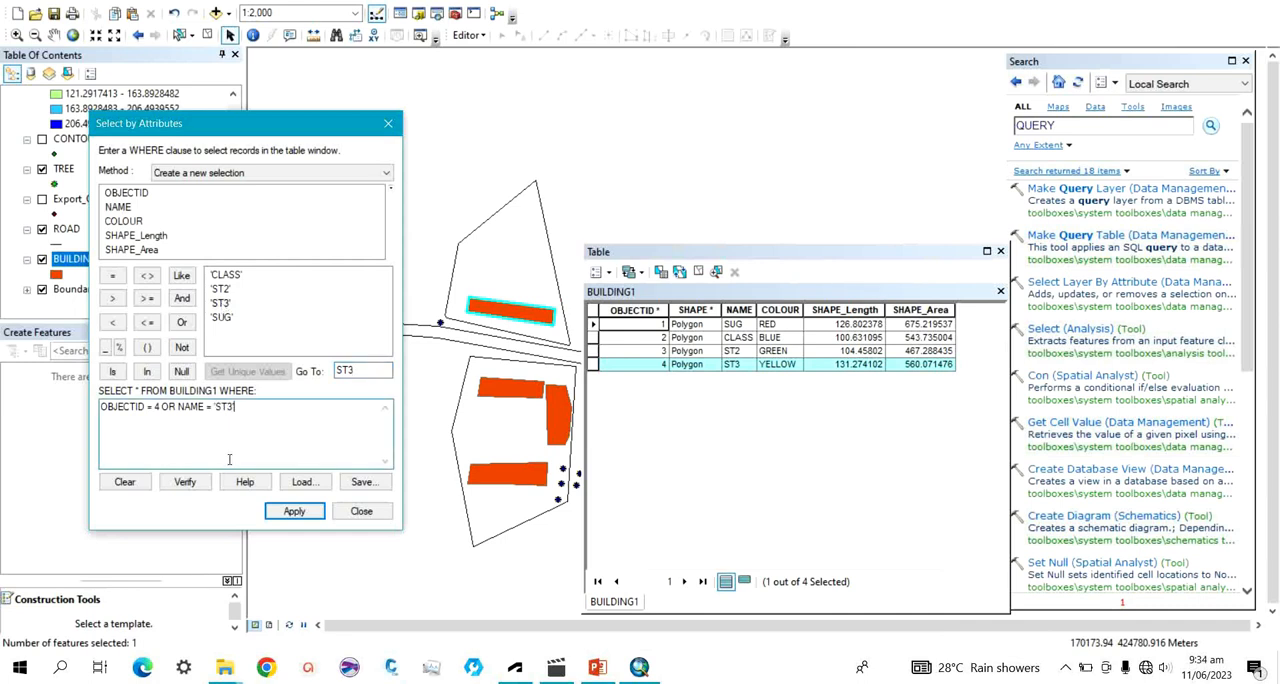
{"action": "left_click", "coordinate": [186, 482]}
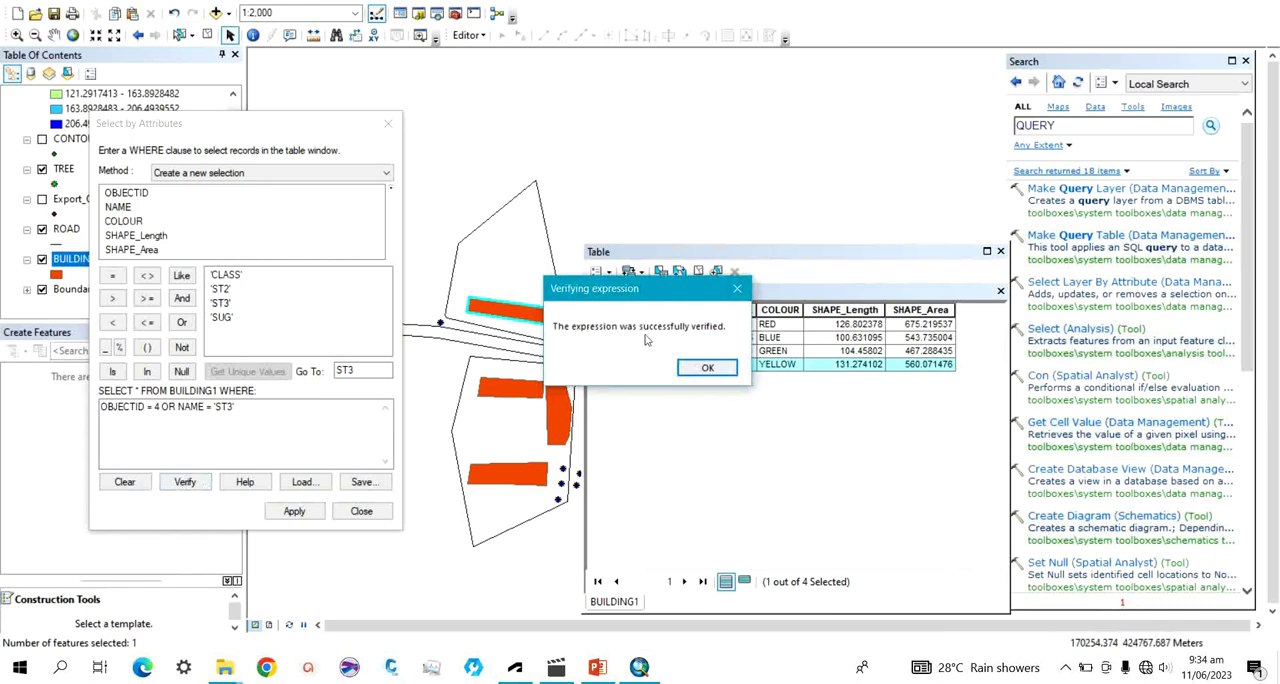
{"action": "left_click", "coordinate": [707, 367]}
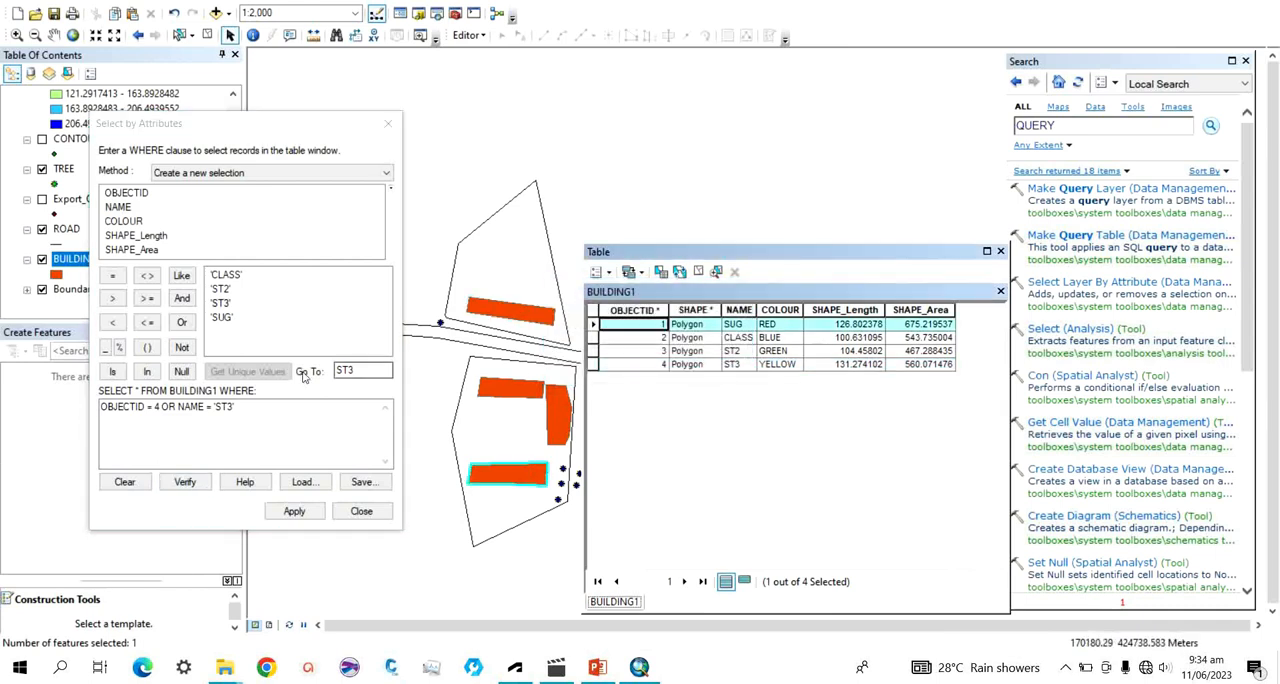
Add OR SHAPE_Area = 543.73500399908301 to the selection expression, verify it, and apply the selection.
{"action": "left_click", "coordinate": [257, 411]}
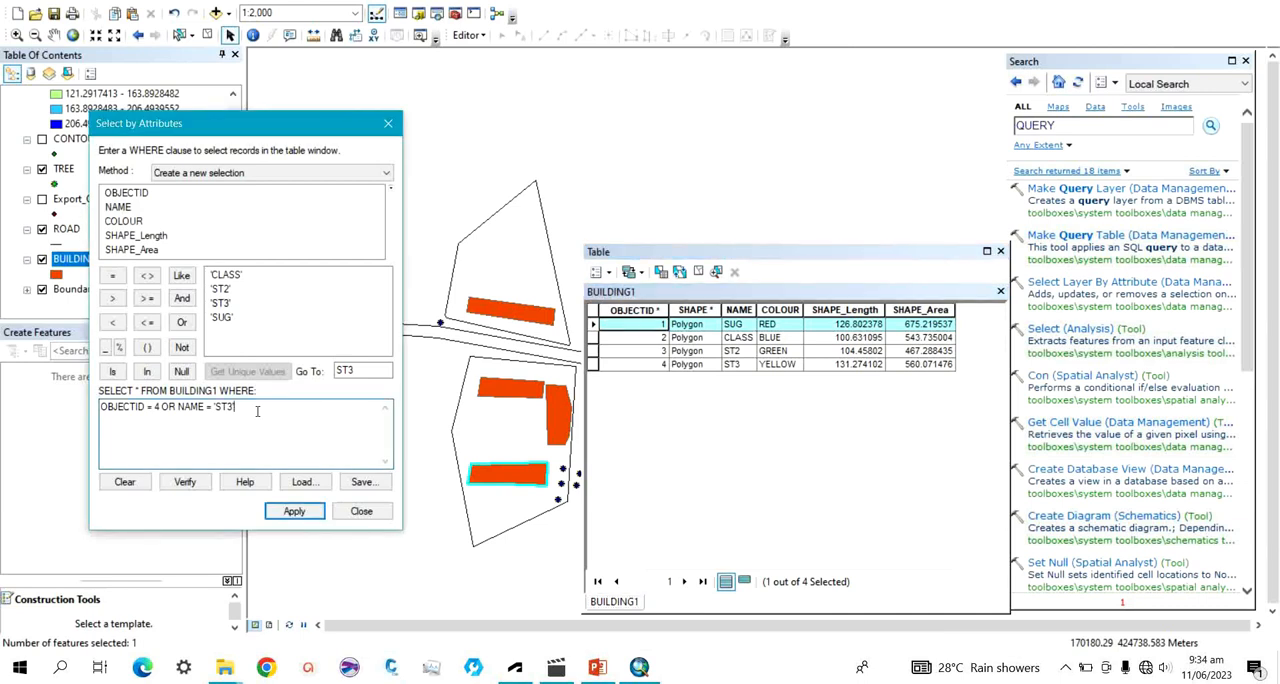
{"action": "left_click", "coordinate": [182, 322]}
{"action": "double_click", "coordinate": [131, 249]}
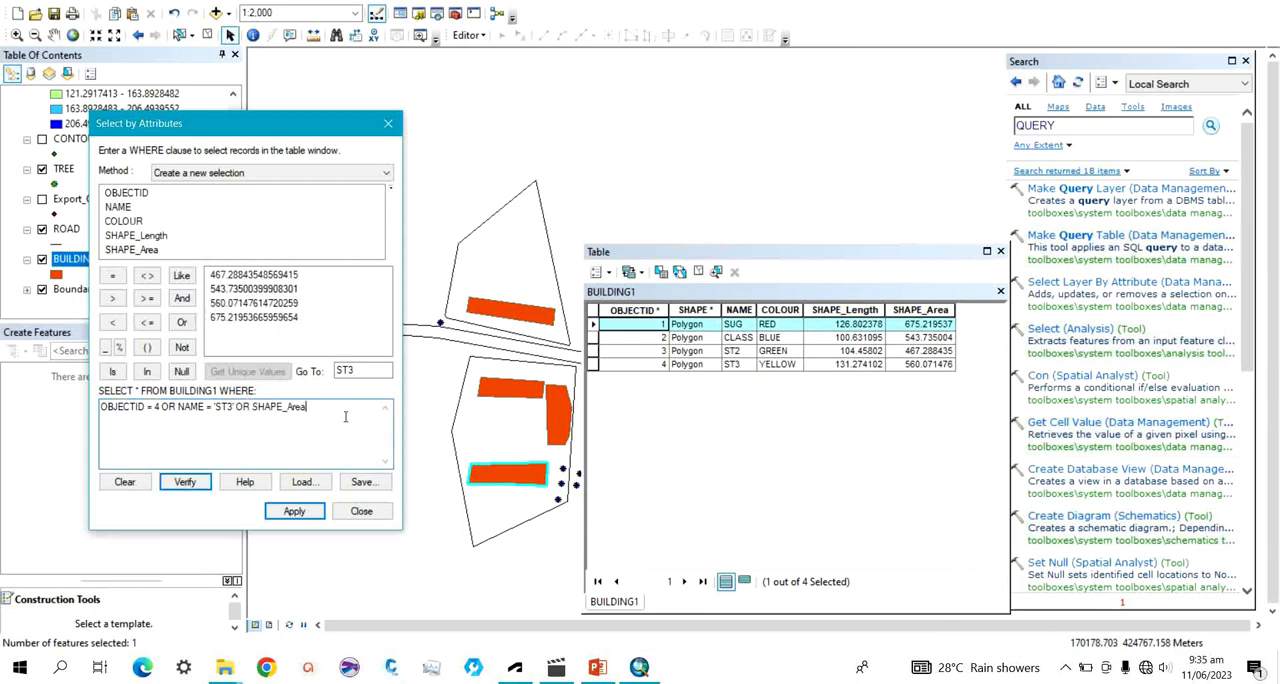
{"action": "left_click", "coordinate": [113, 277]}
{"action": "left_click", "coordinate": [245, 291]}
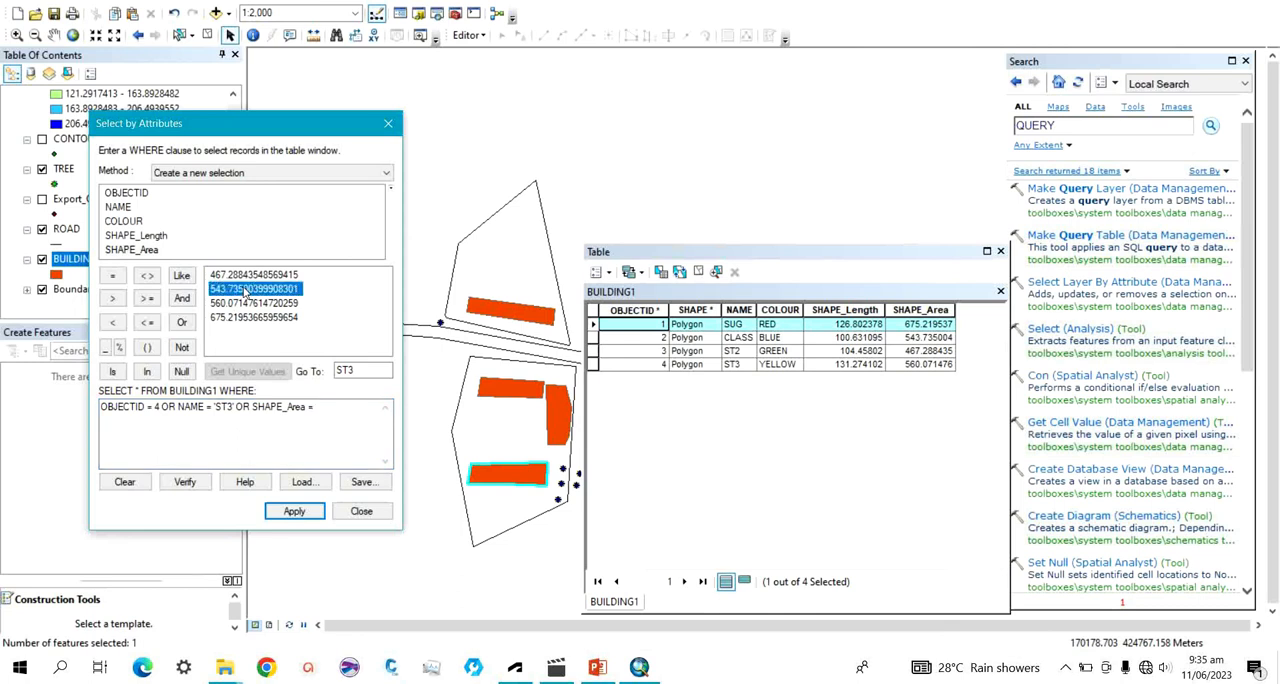
{"action": "double_click", "coordinate": [245, 291]}
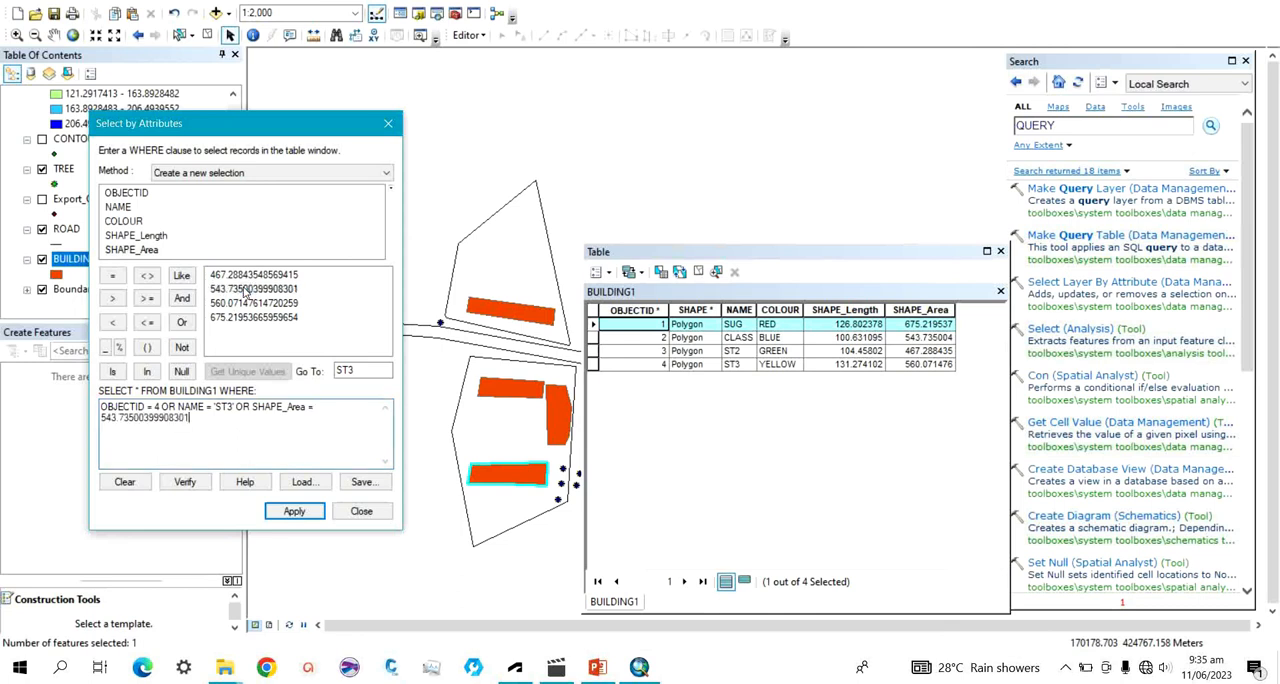
{"action": "left_click", "coordinate": [185, 482]}
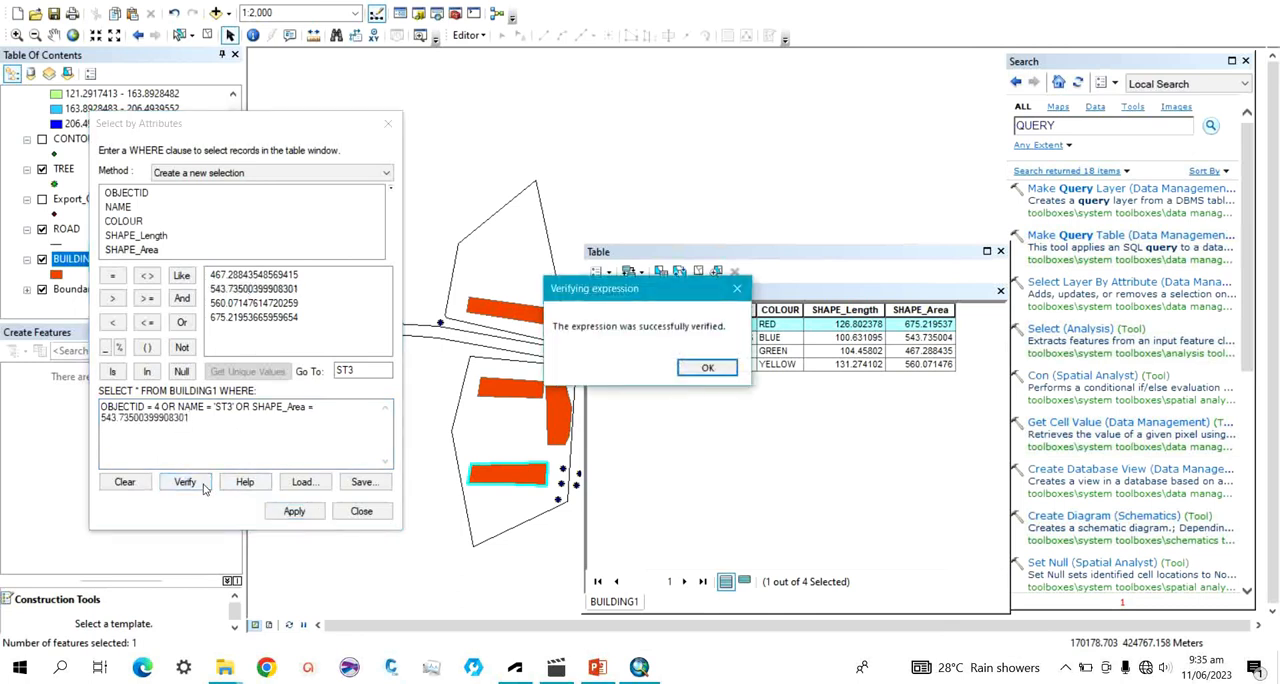
{"action": "left_click", "coordinate": [702, 369]}
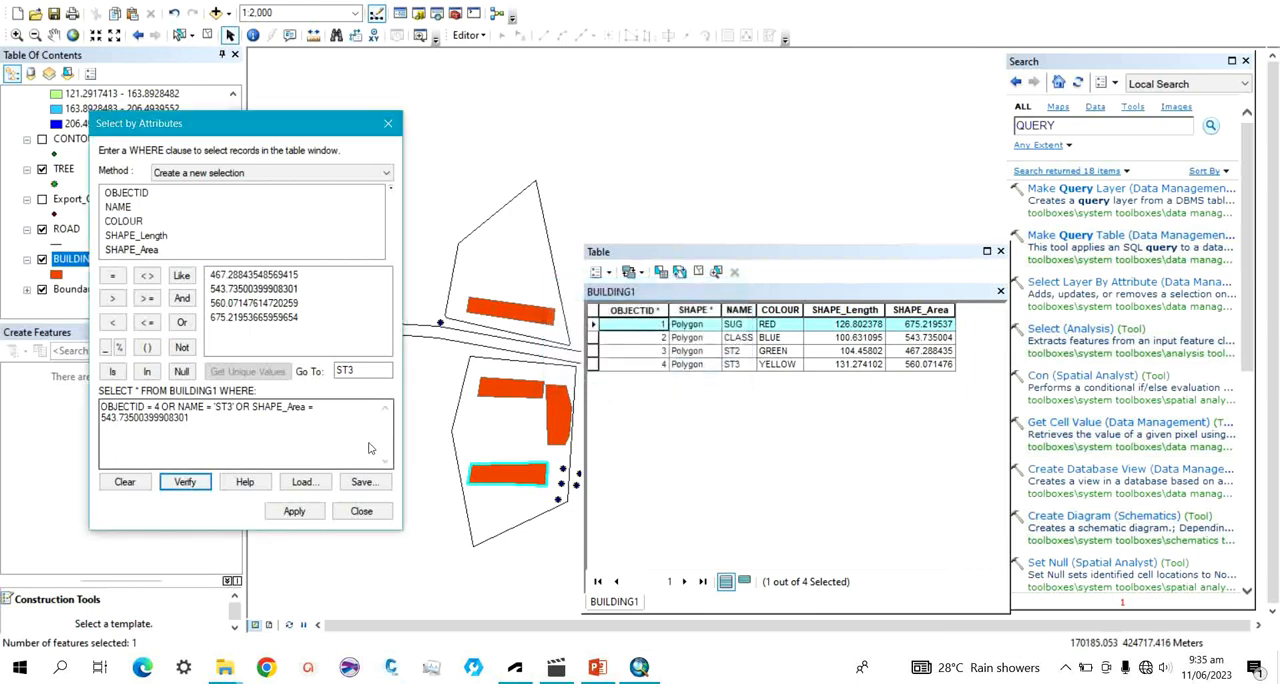
{"action": "left_click", "coordinate": [294, 512]}
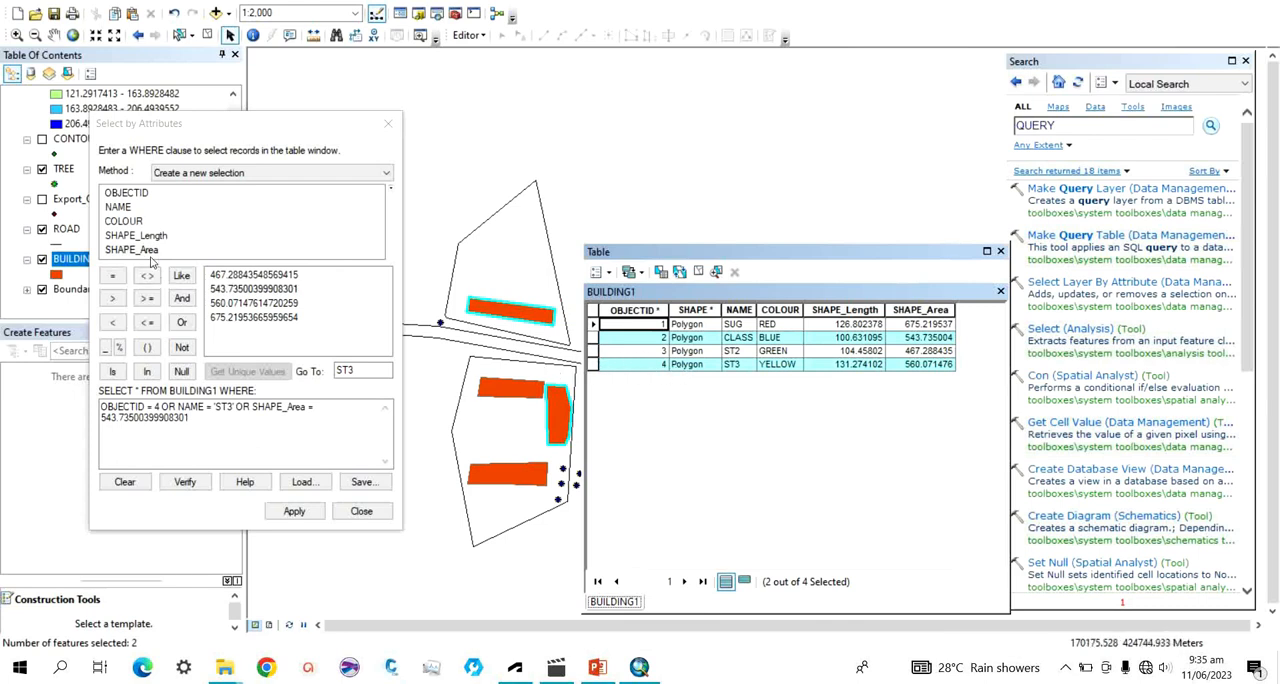
{"action": "double_click", "coordinate": [118, 222]}
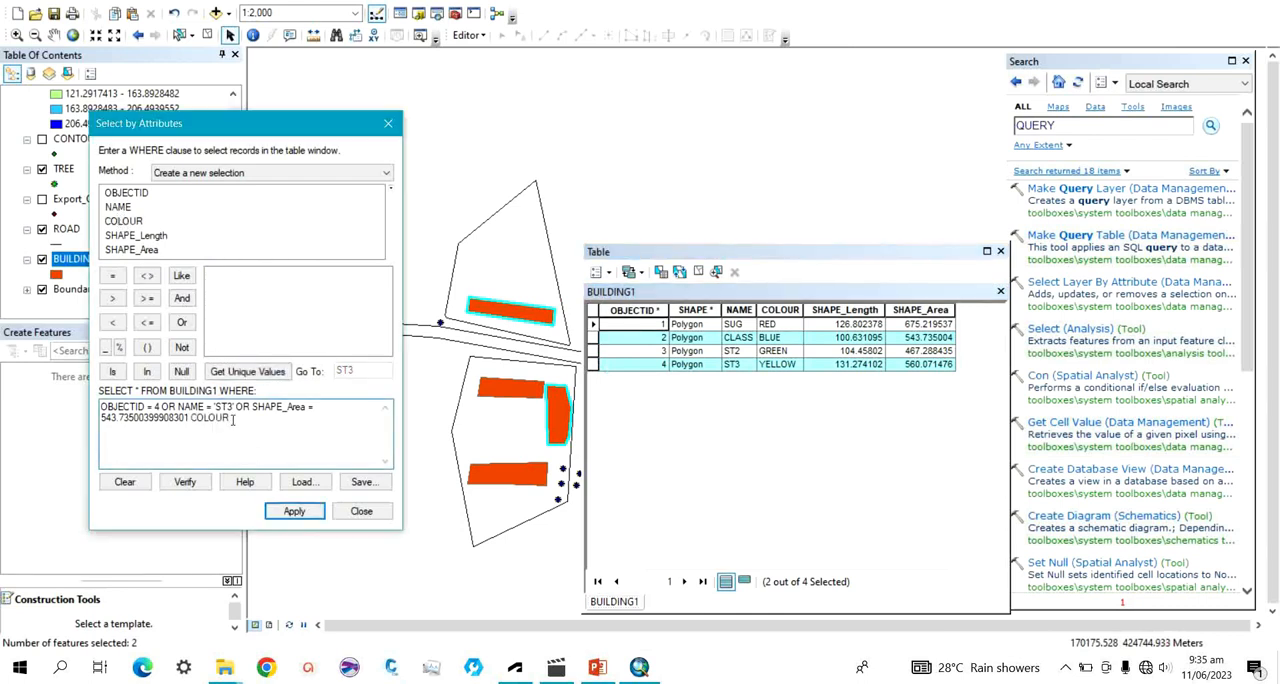
{"action": "key", "text": "BackSpace"}
{"action": "key", "text": "BackSpace"}
{"action": "key", "text": "BackSpace"}
Append OR COLOUR = 'GREEN' to the selection expression, taking the value from the COLOUR field's unique values.
{"action": "double_click", "coordinate": [183, 322]}
{"action": "key", "text": "BackSpace"}
{"action": "key", "text": "BackSpace"}
{"action": "double_click", "coordinate": [118, 221]}
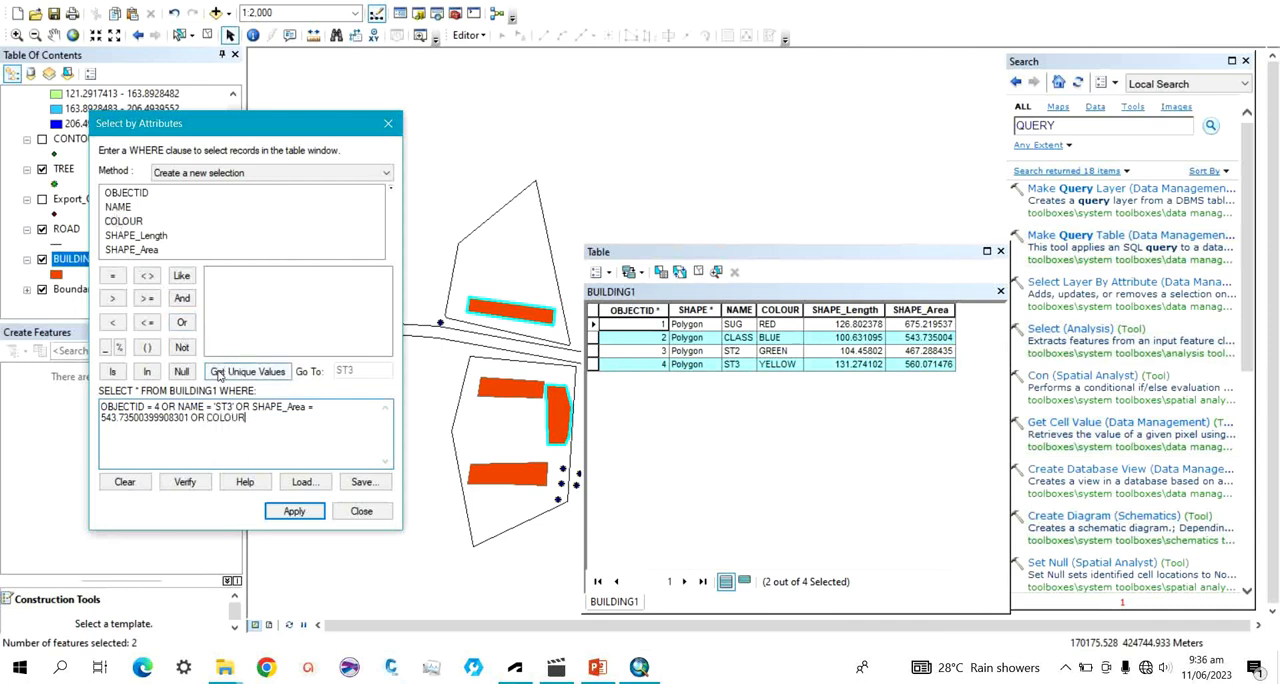
{"action": "left_click", "coordinate": [113, 276]}
{"action": "left_click", "coordinate": [232, 374]}
{"action": "left_click", "coordinate": [241, 374]}
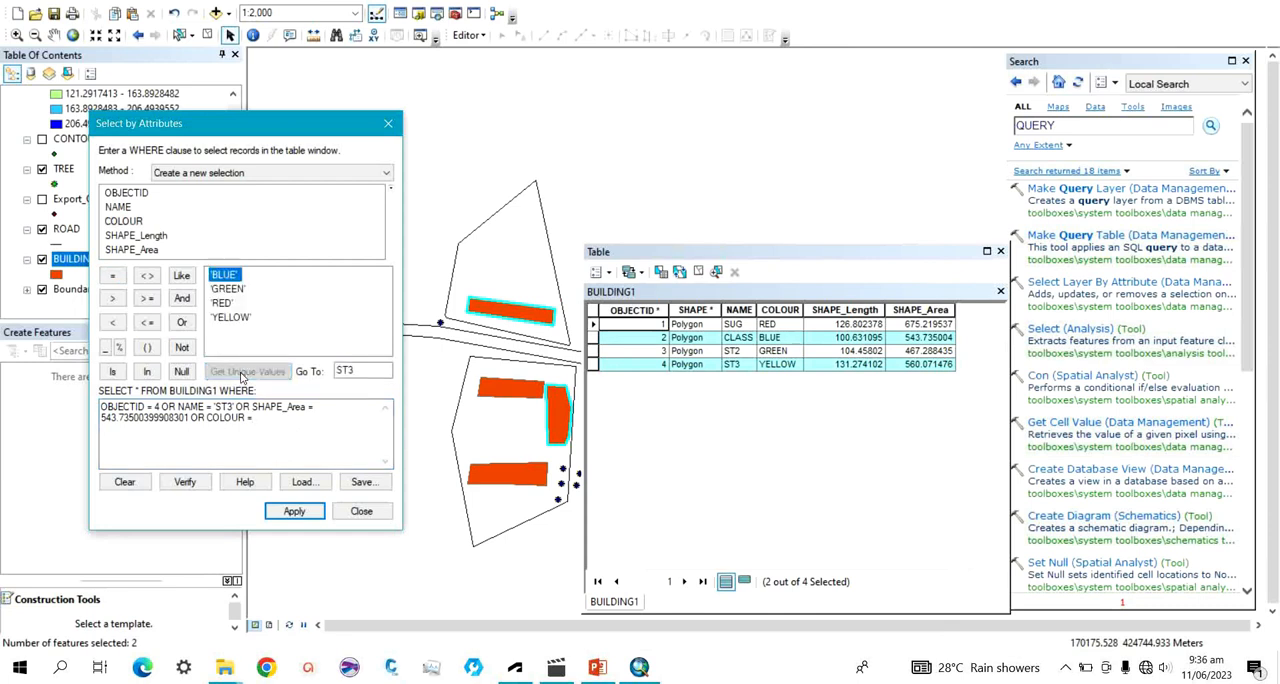
{"action": "double_click", "coordinate": [236, 290]}
Verify the expression extended with the COLOUR condition and apply it as a new selection on BUILDING1.
{"action": "left_click", "coordinate": [185, 482]}
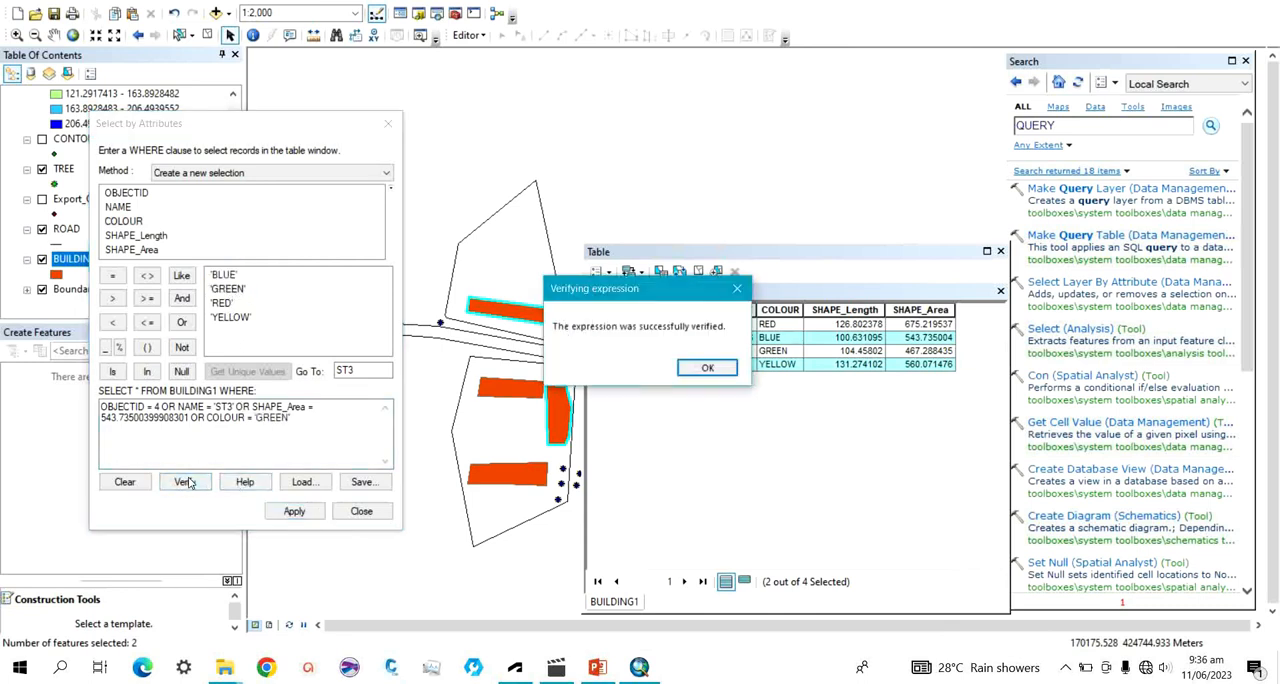
{"action": "left_click", "coordinate": [697, 368]}
{"action": "left_click", "coordinate": [294, 512]}
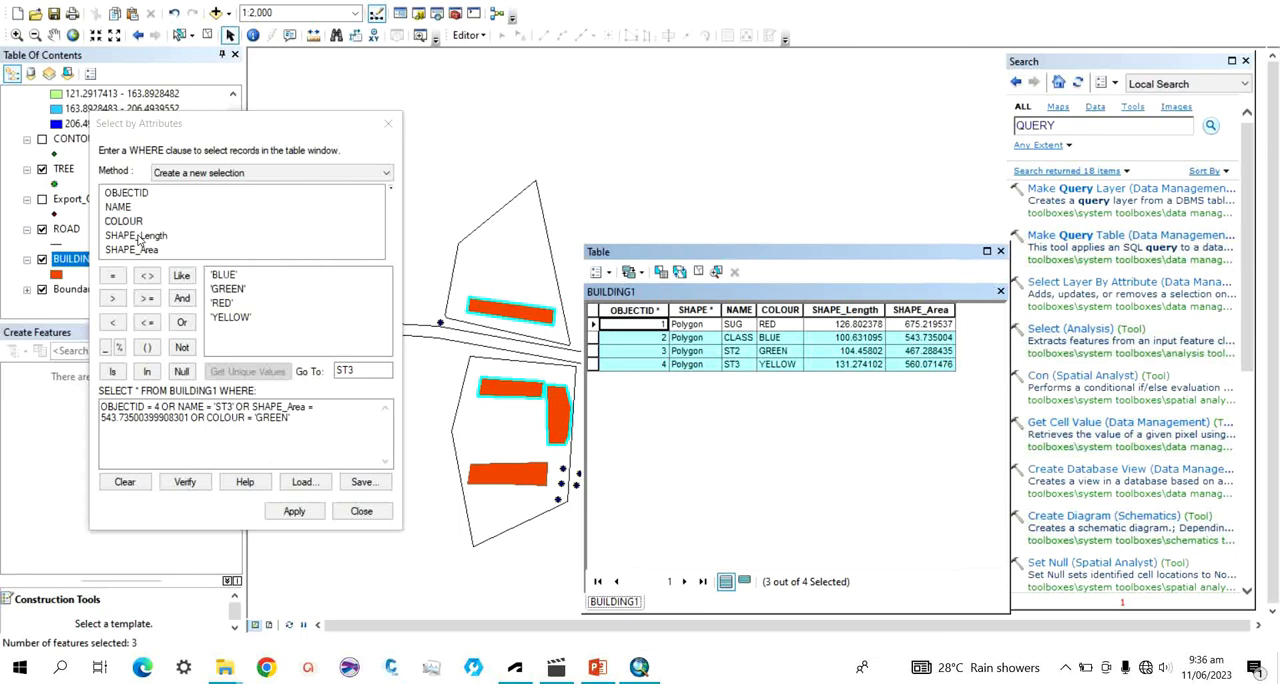
Append OR SHAPE_Length = 126.80237797298128 to the selection expression, taking the value from the SHAPE_Length field's unique values.
{"action": "left_click", "coordinate": [183, 322]}
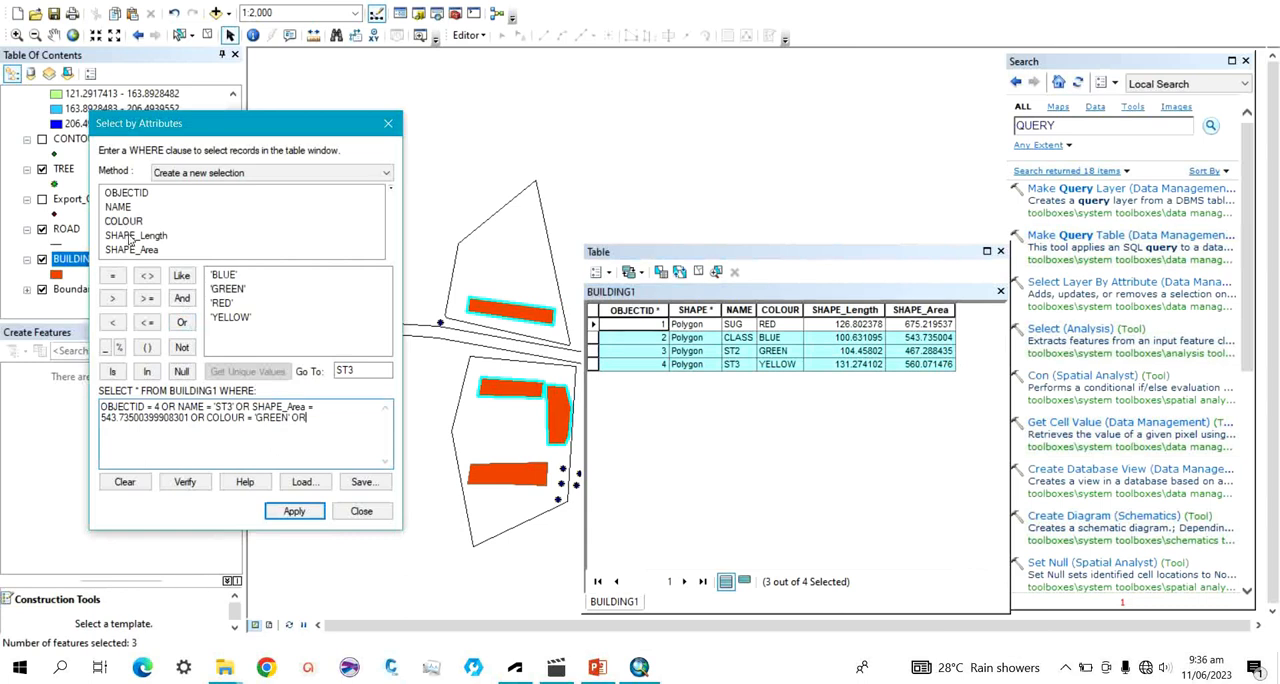
{"action": "double_click", "coordinate": [130, 236]}
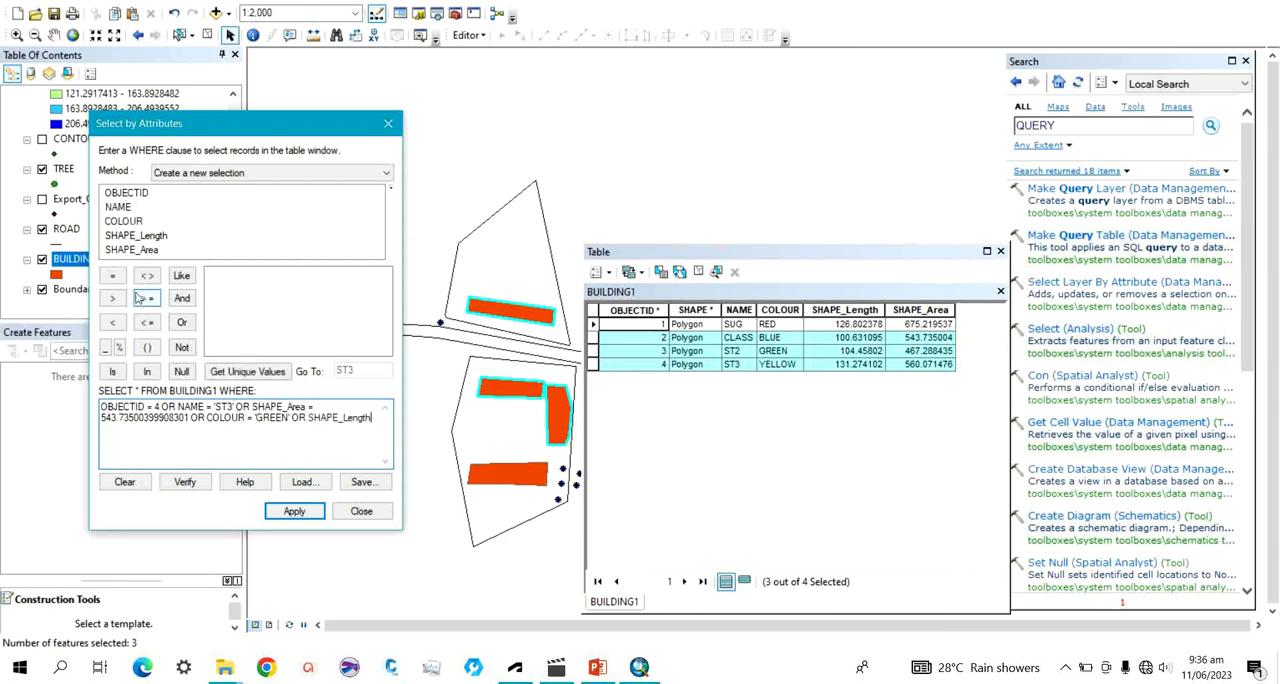
{"action": "left_click", "coordinate": [113, 276]}
{"action": "left_click", "coordinate": [224, 374]}
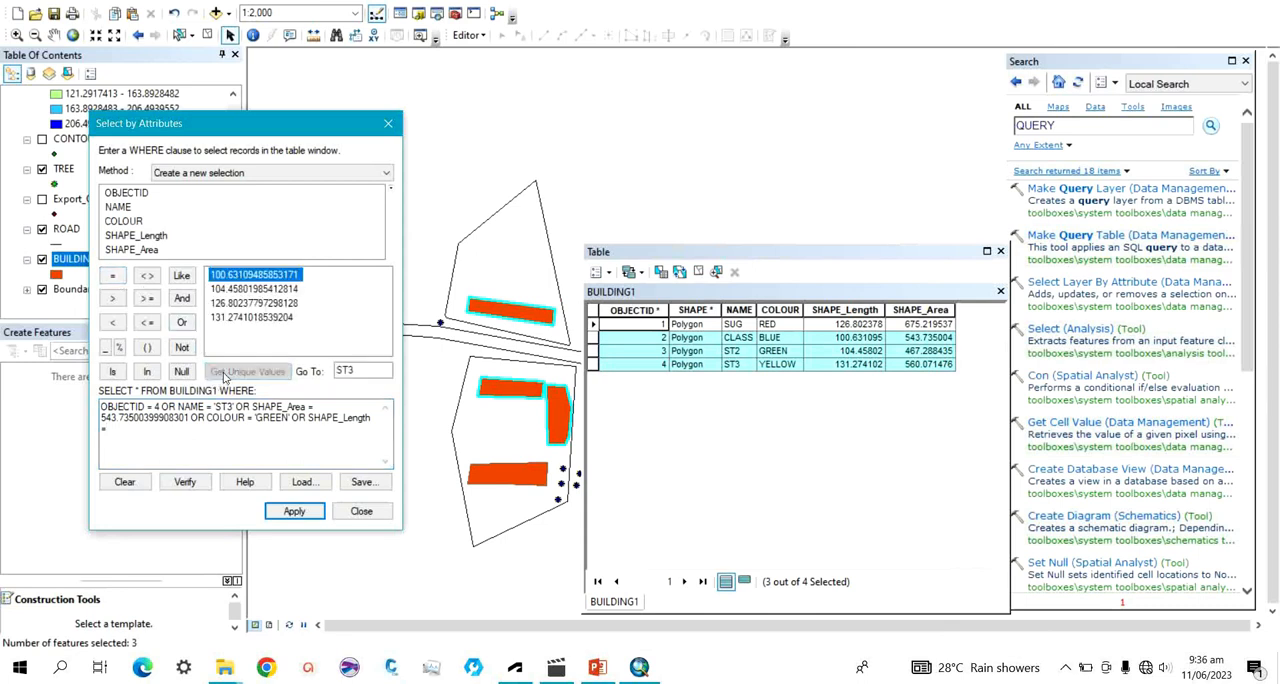
{"action": "left_click", "coordinate": [224, 304]}
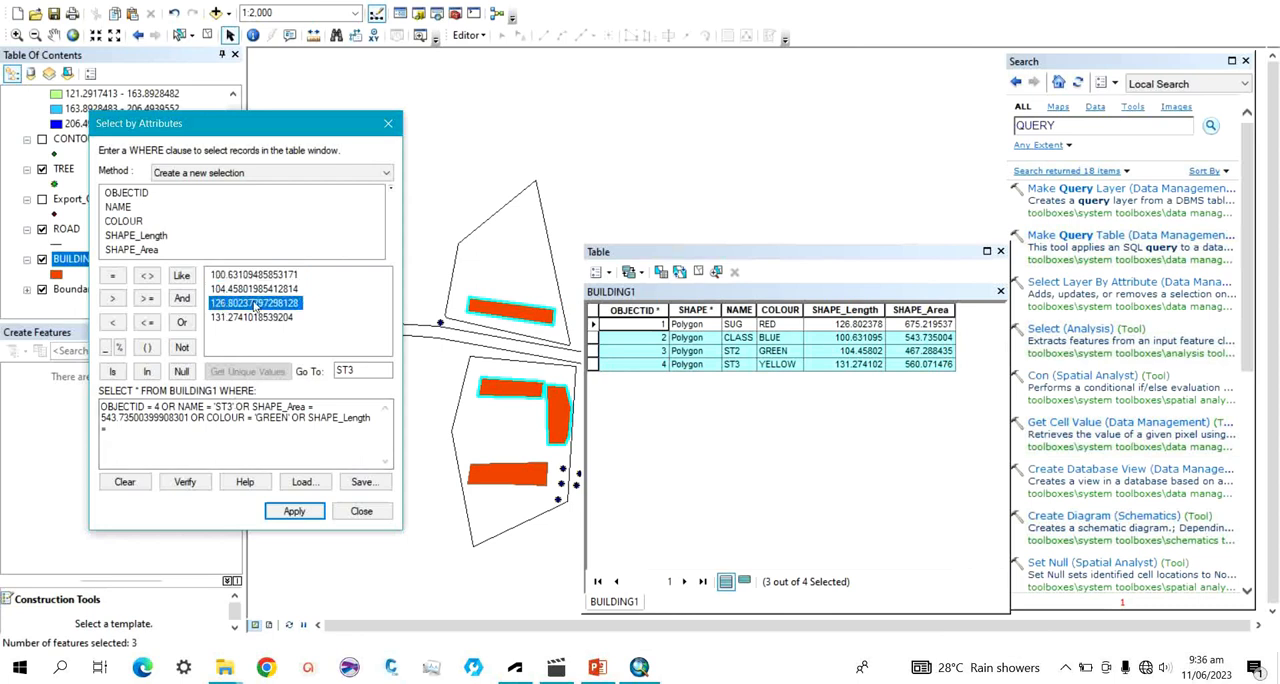
{"action": "double_click", "coordinate": [255, 308]}
Verify the expression extended with the SHAPE_Length condition and apply it as a new selection on BUILDING1.
{"action": "left_click", "coordinate": [186, 481]}
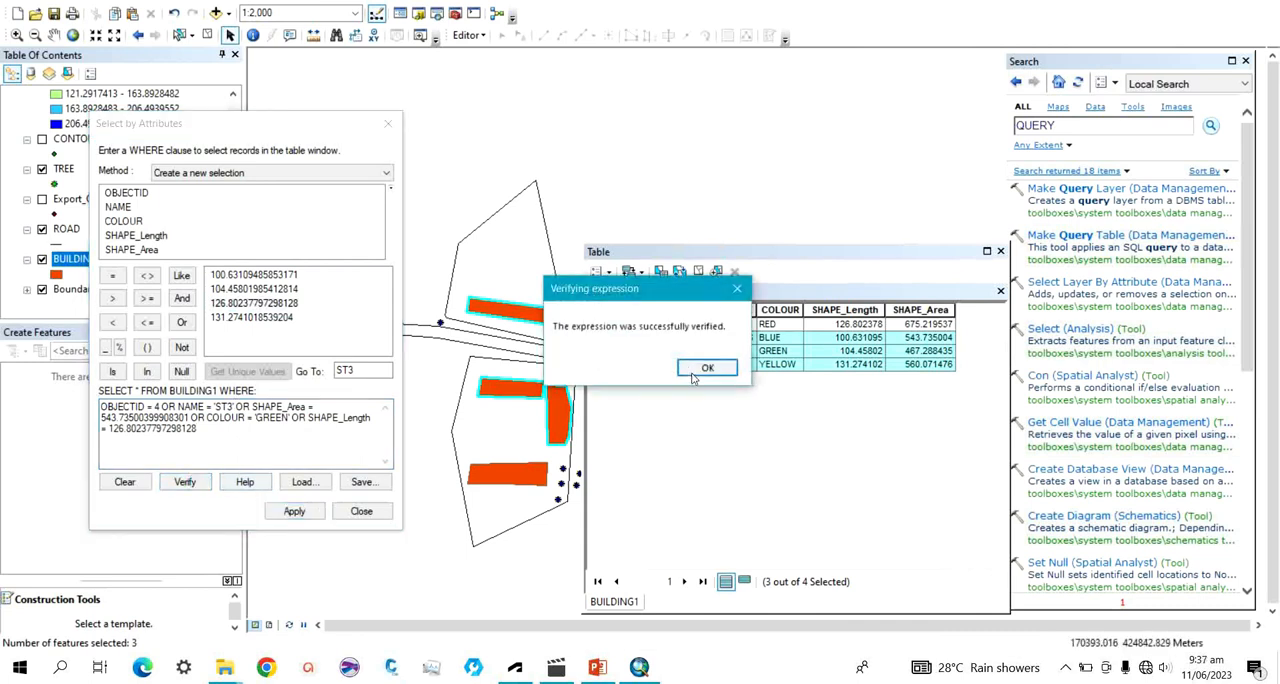
{"action": "left_click", "coordinate": [705, 368]}
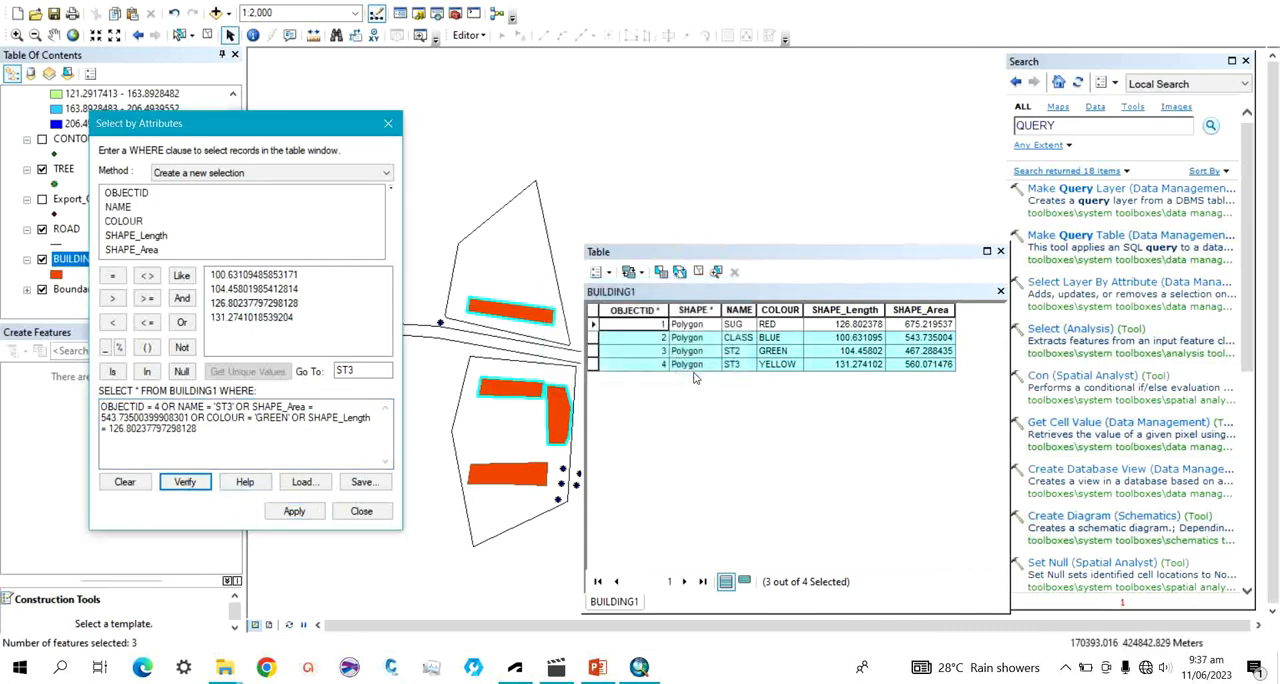
{"action": "left_click", "coordinate": [293, 512]}
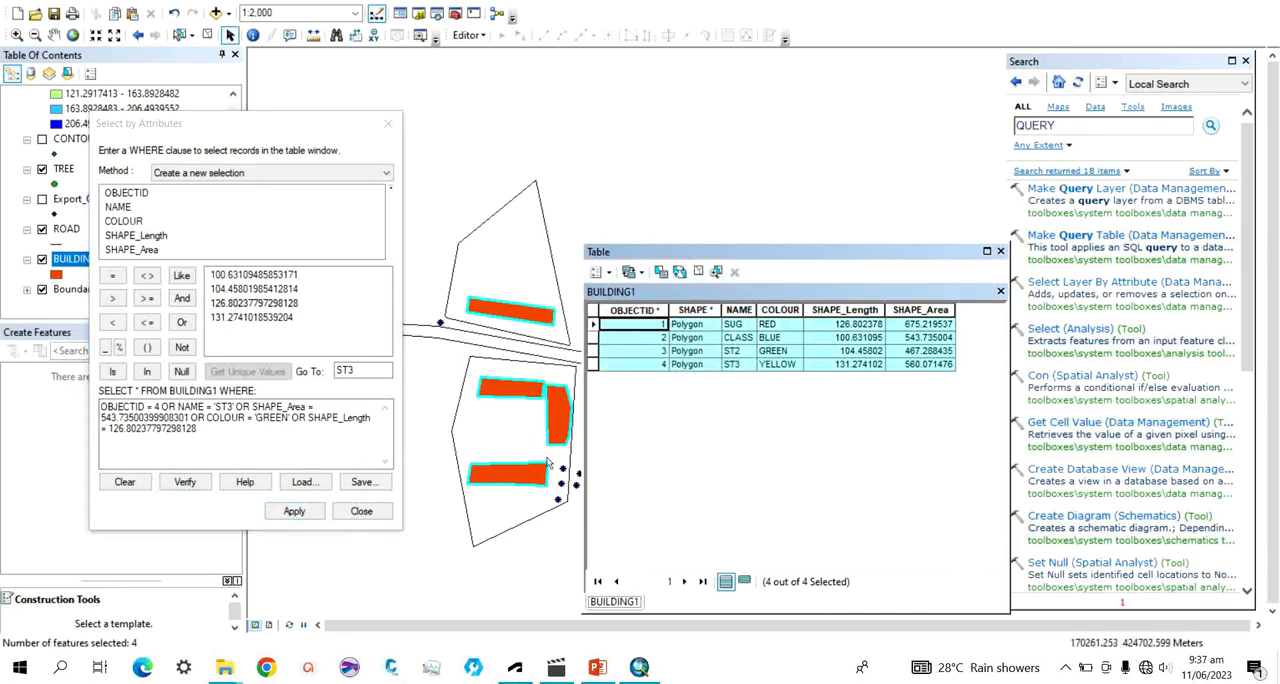